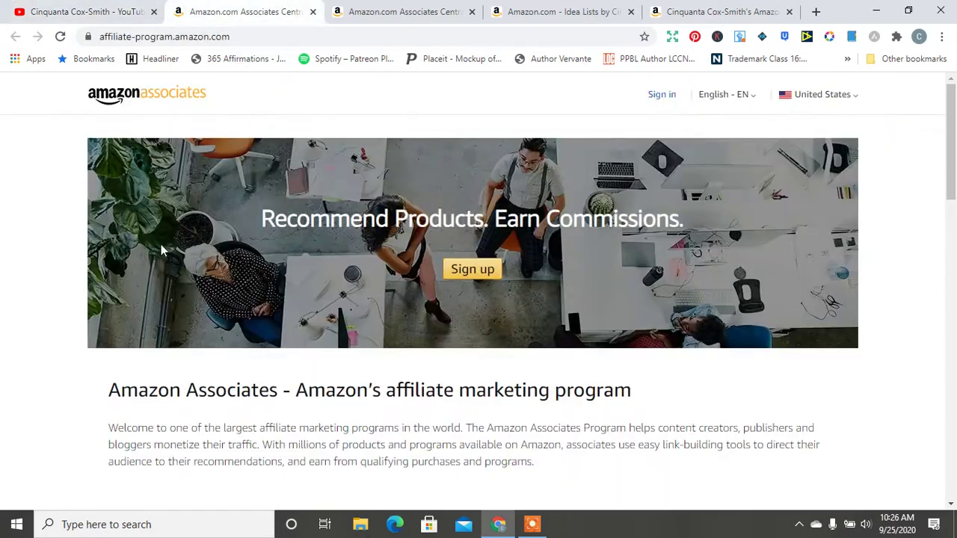
Review the public Amazon Associates landing page, including its sign-up, recommend and earn overview.
left_click(214, 7)
left_click_drag(950, 144, 950, 214)
scroll(341, 284, "down", 1)
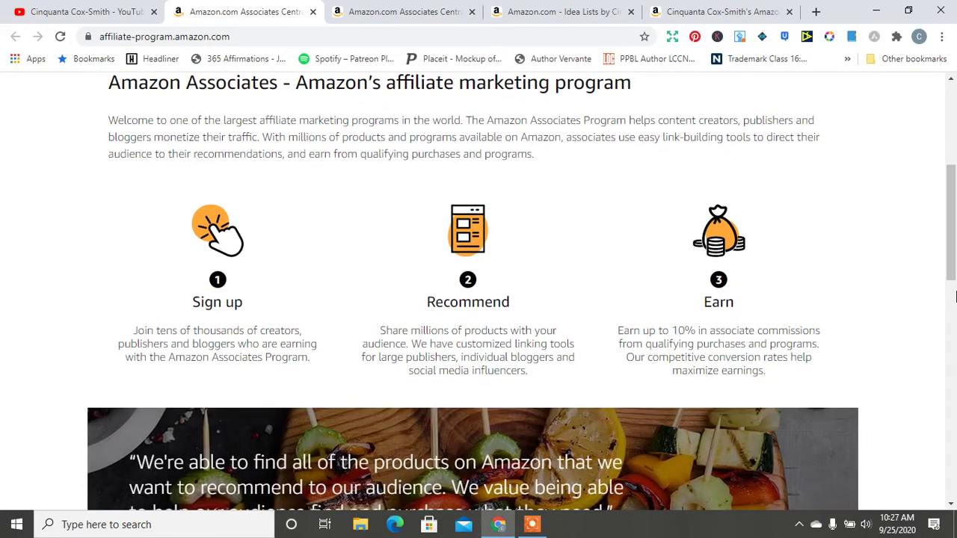
left_click_drag(954, 277, 953, 161)
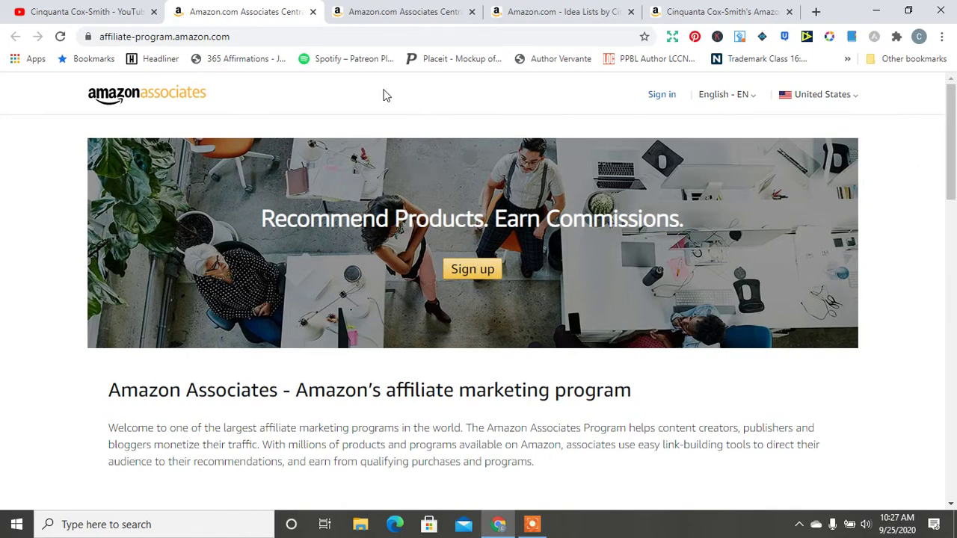
Go to the signed-in Associates home page and examine its navigation options, earnings overview and monthly summary.
left_click(387, 14)
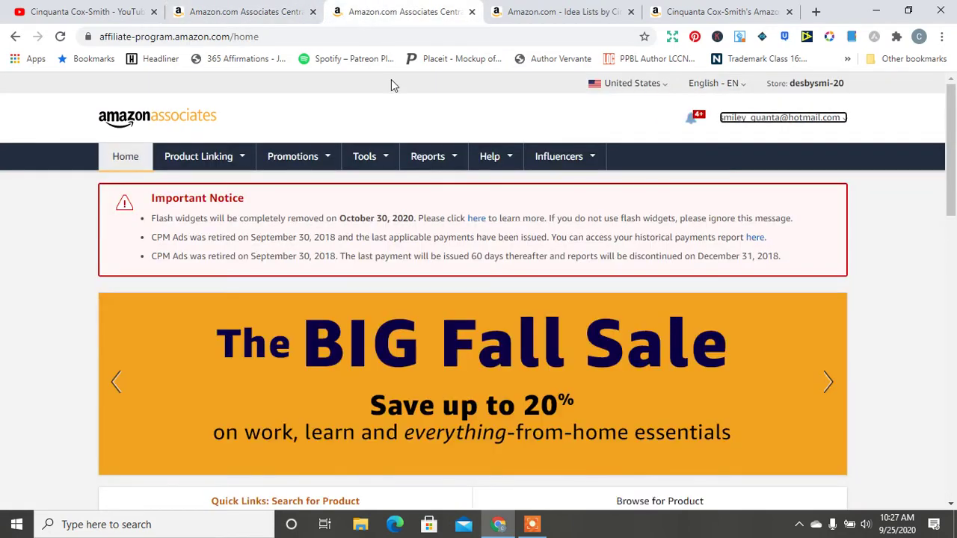
mouse_move(450, 153)
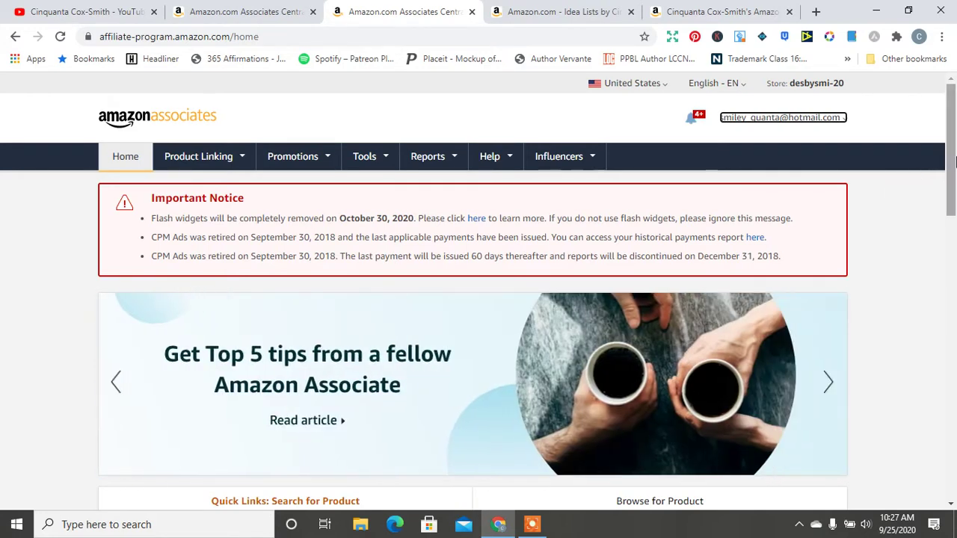
mouse_move(575, 165)
mouse_move(196, 165)
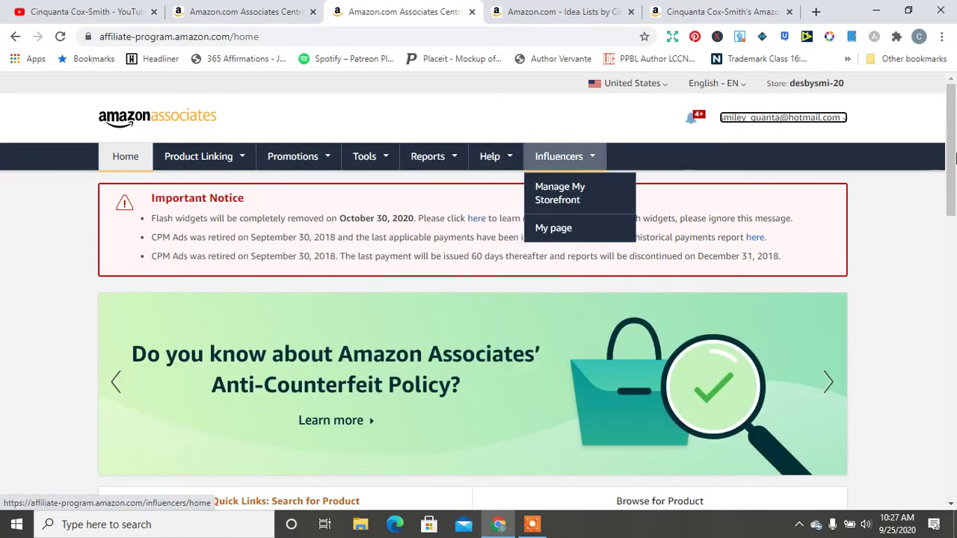
left_click_drag(954, 150, 954, 273)
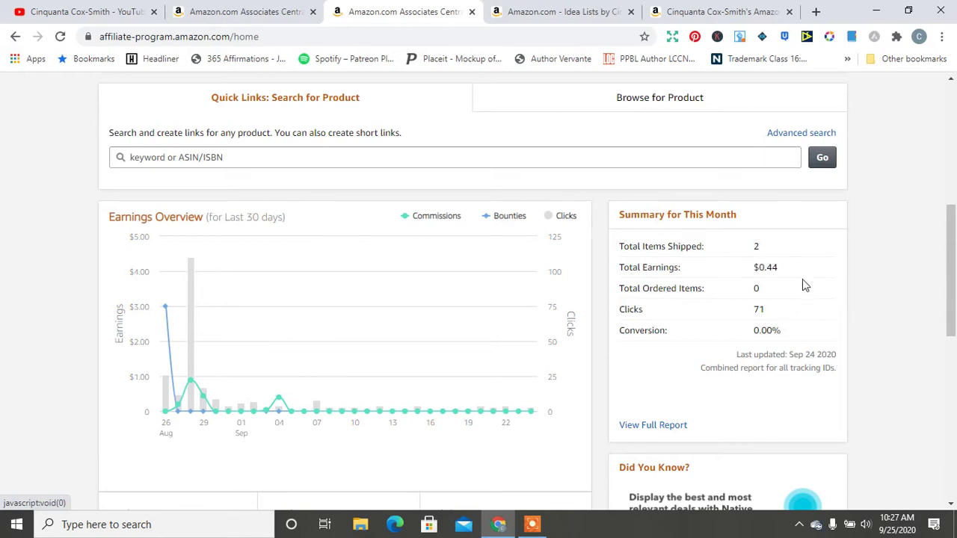
left_click_drag(946, 267, 955, 142)
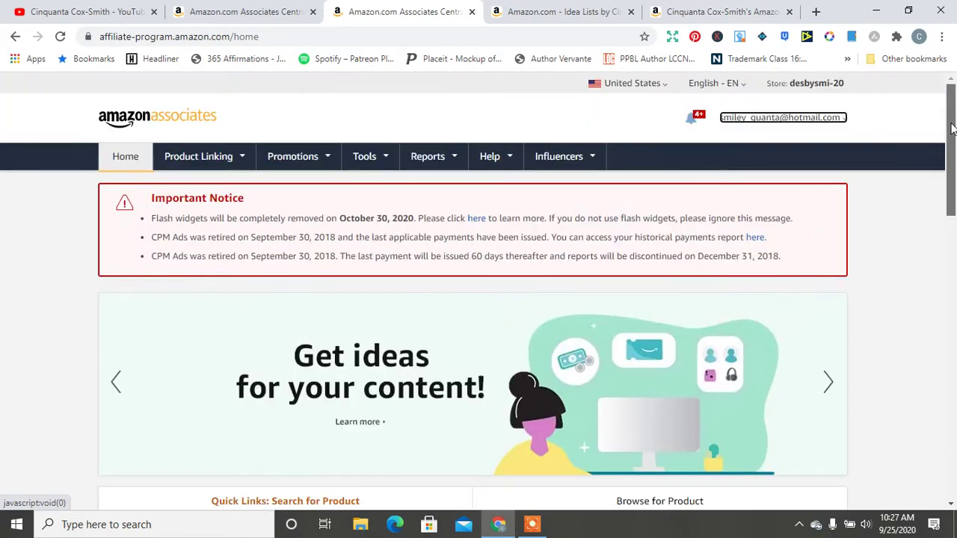
left_click(832, 119)
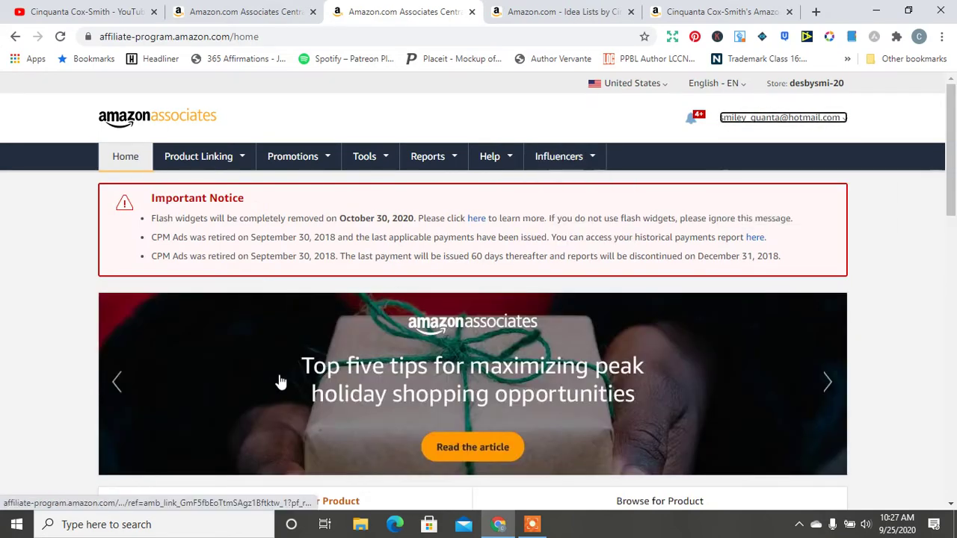
mouse_move(576, 163)
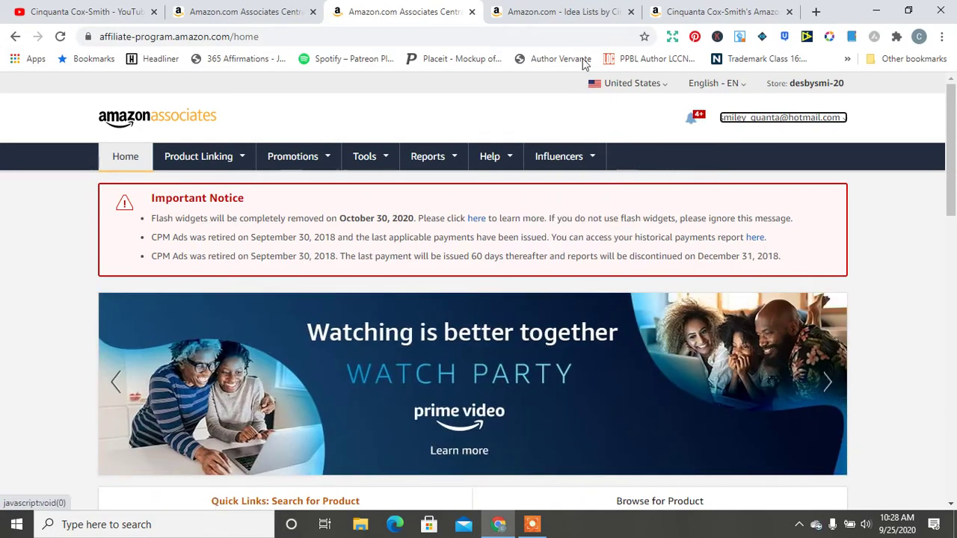
Go to the open Idea Lists page and look through the existing idea lists.
left_click(569, 12)
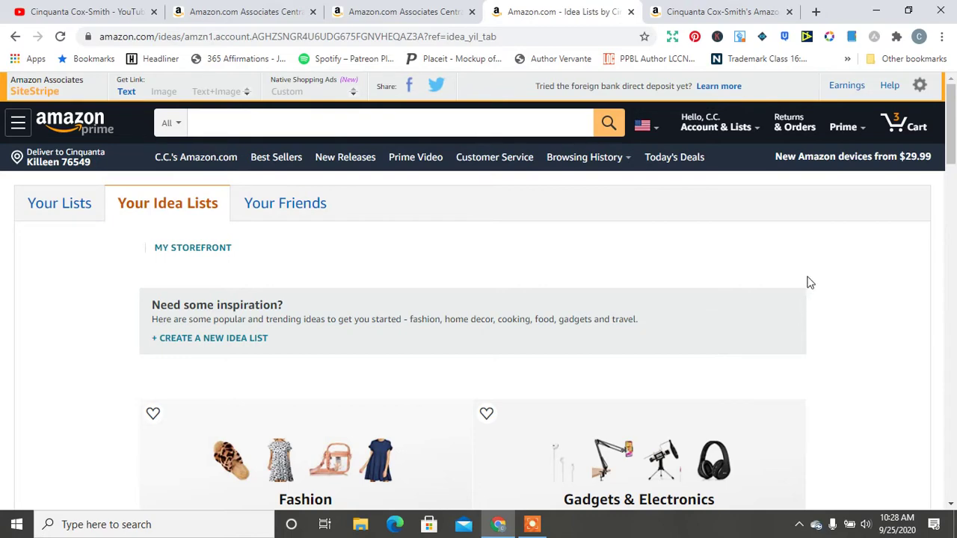
mouse_move(757, 135)
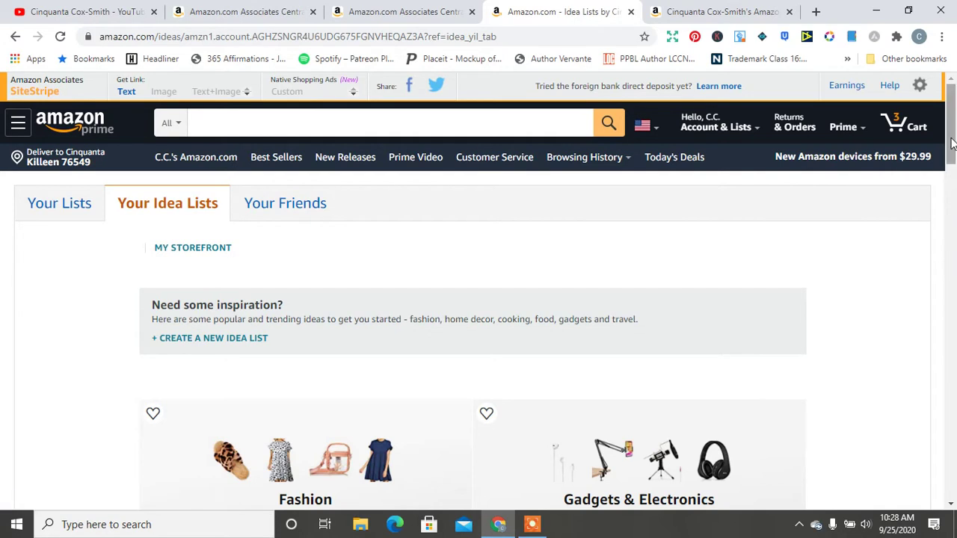
left_click_drag(950, 149, 951, 229)
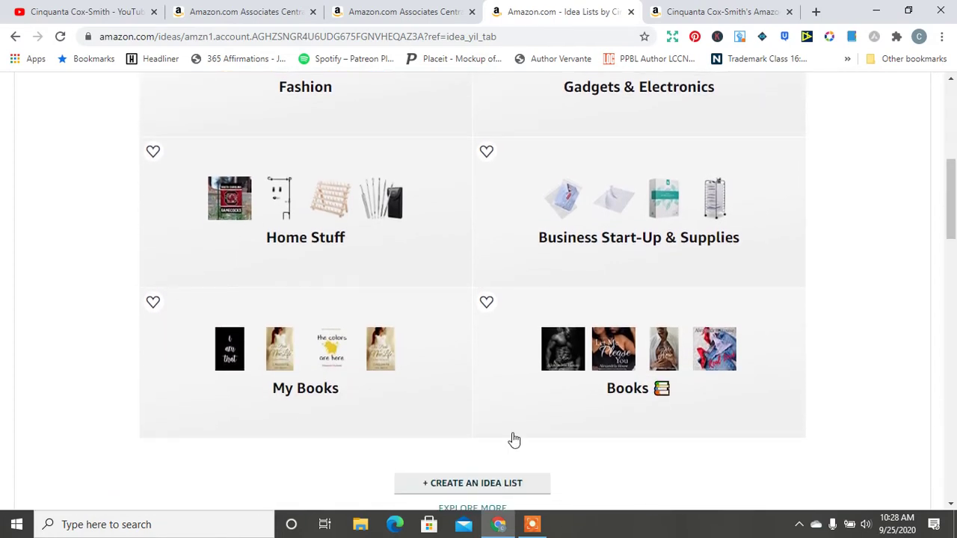
scroll(954, 212, "up", 7)
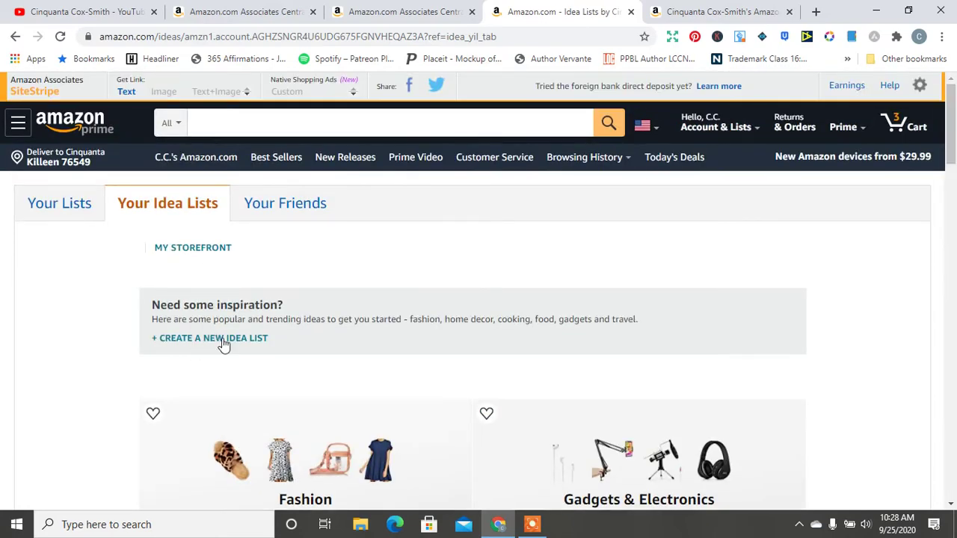
Go to the open storefront page, display it as visitors see it, and look over its idea lists.
left_click(701, 7)
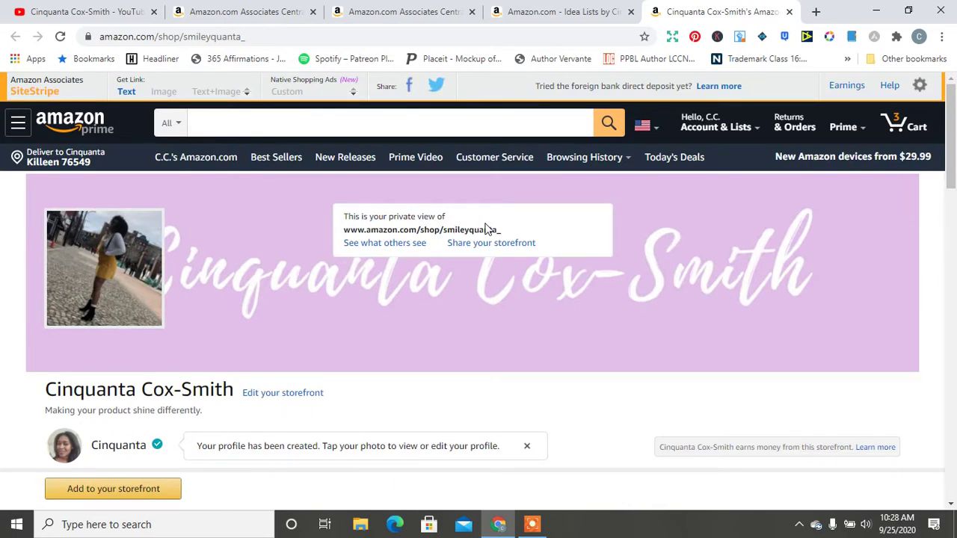
left_click(397, 245)
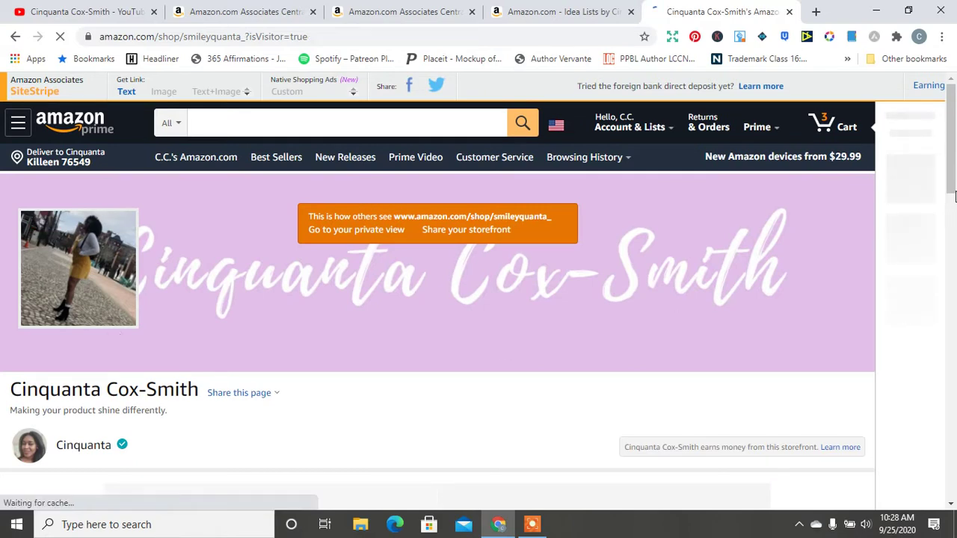
scroll(640, 234, "down", 2)
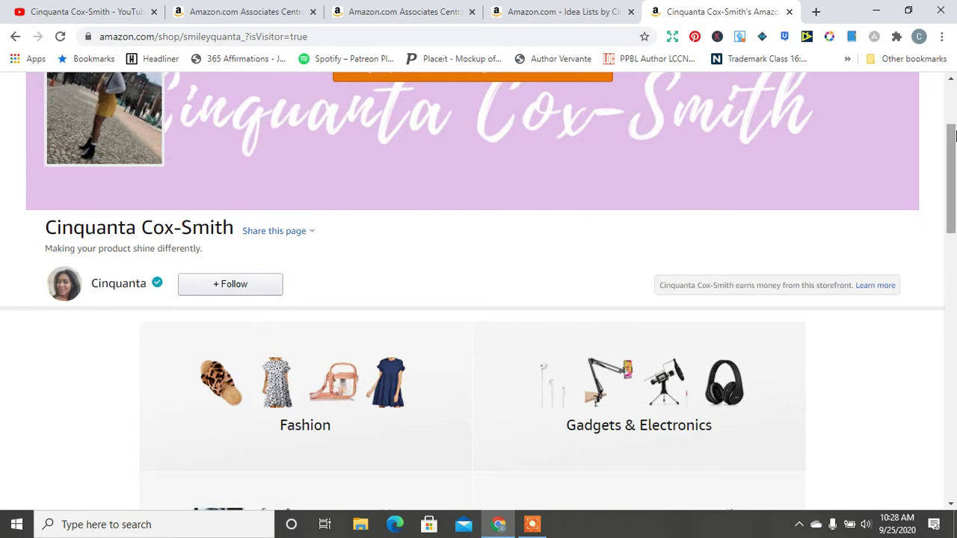
left_click_drag(952, 142, 953, 165)
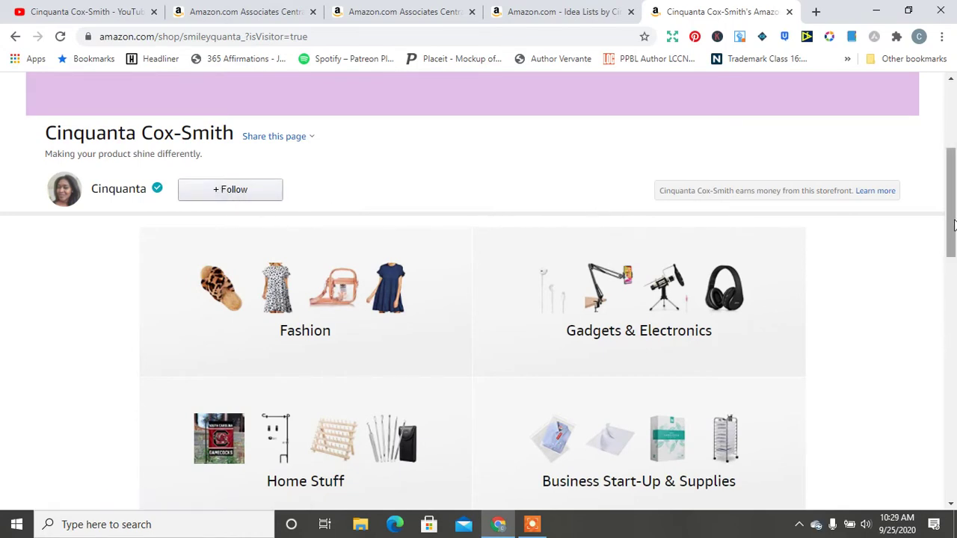
left_click_drag(953, 231, 950, 152)
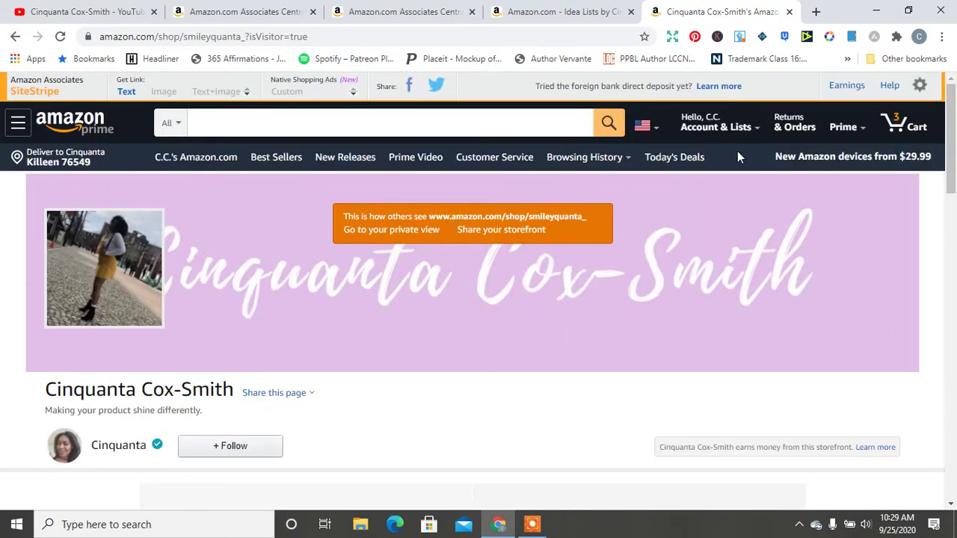
Try to open linktree.com in a new browser tab.
left_click(815, 11)
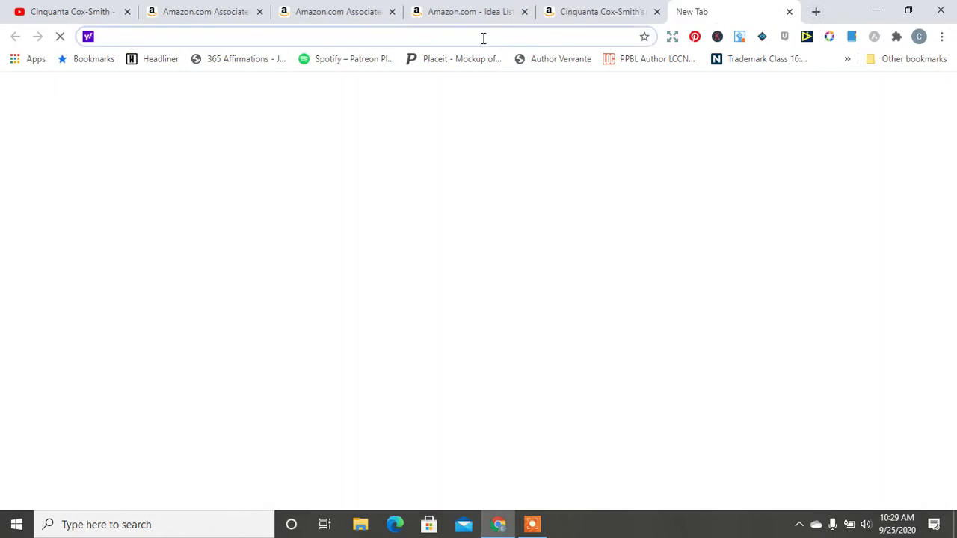
type("linktree.com")
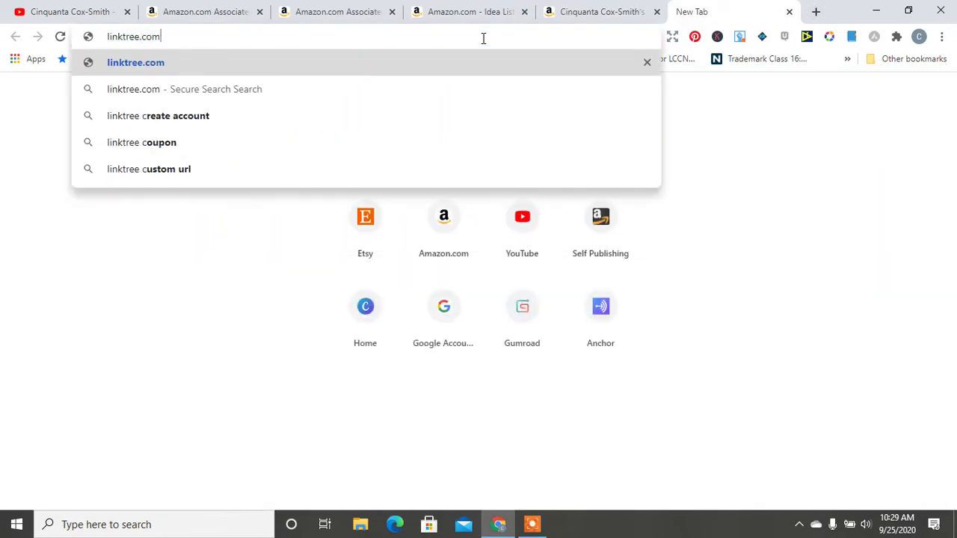
key("Return")
left_click(587, 9)
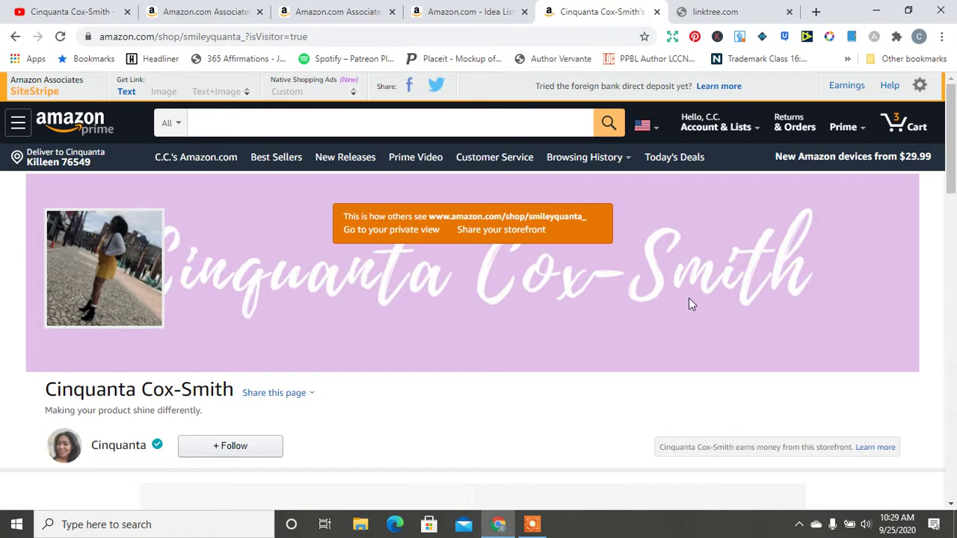
left_click(698, 12)
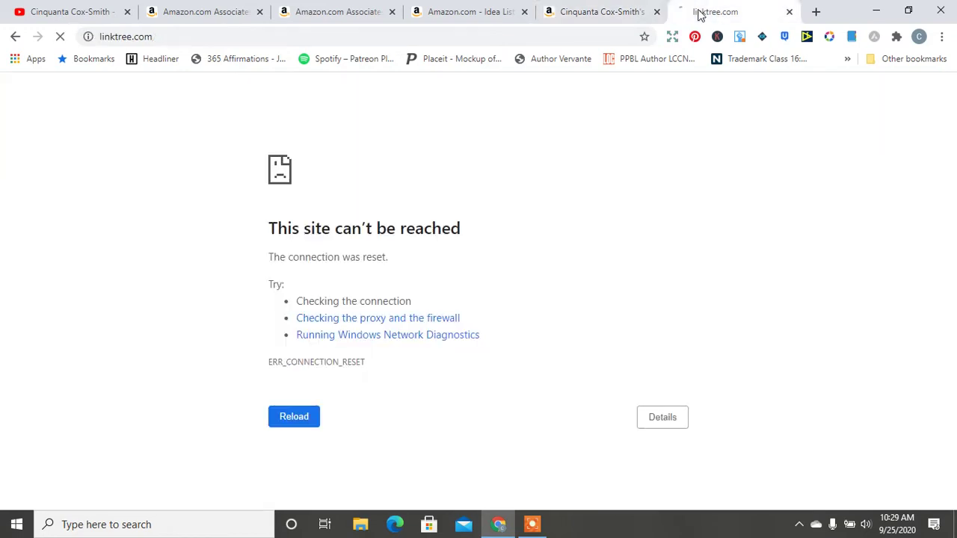
Search the web for "linkree" and open the official Linktree site at linktr.ee from the results.
left_click(523, 35)
type("link")
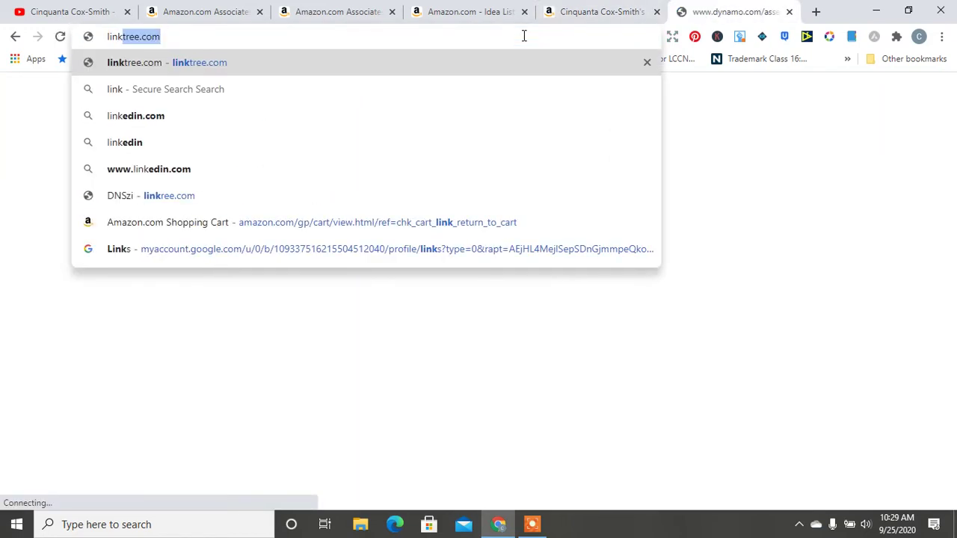
type("ree")
key("Delete")
key("Return")
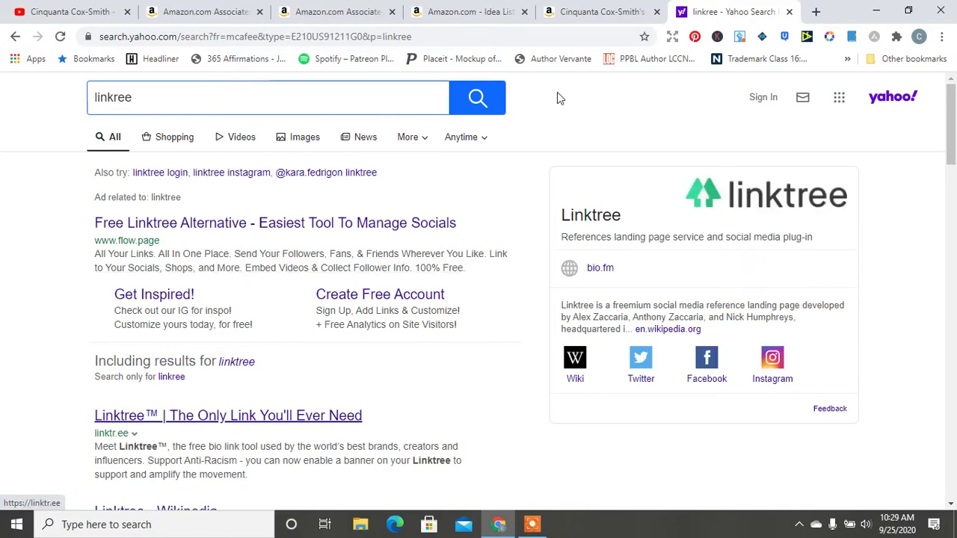
left_click(228, 415)
Close the public Associates landing page, then open the influencer storefront management page and review its banner, page title and tagline settings.
left_click(137, 6)
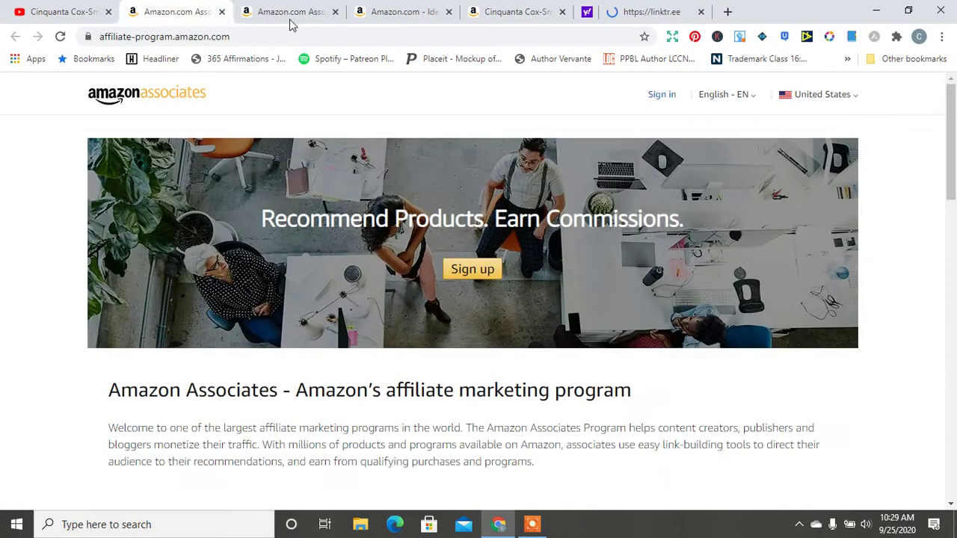
left_click(222, 11)
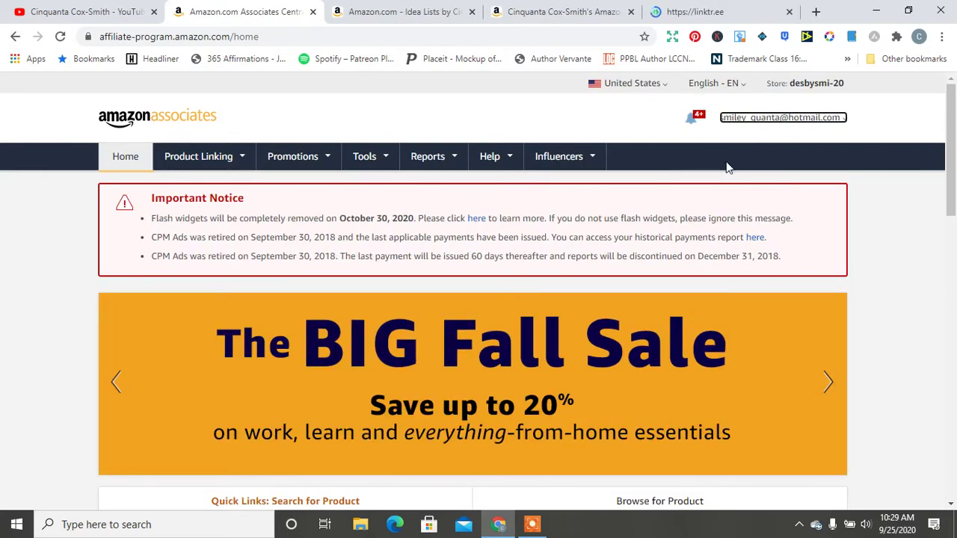
mouse_move(593, 158)
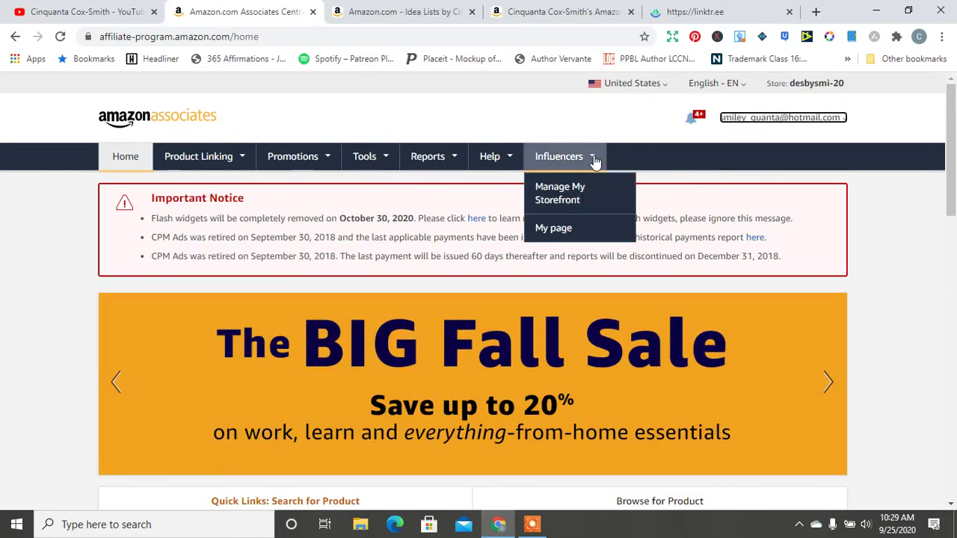
left_click(570, 194)
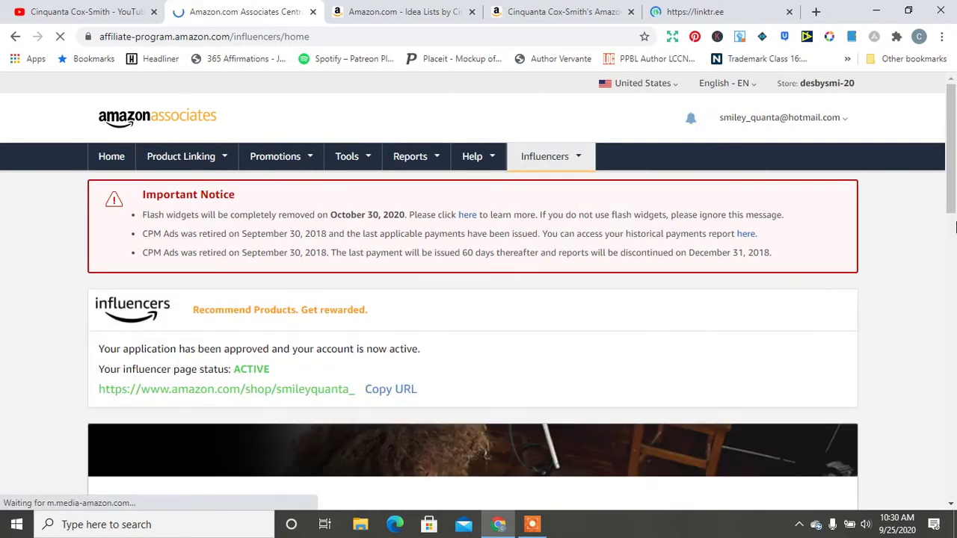
left_click_drag(952, 146, 954, 366)
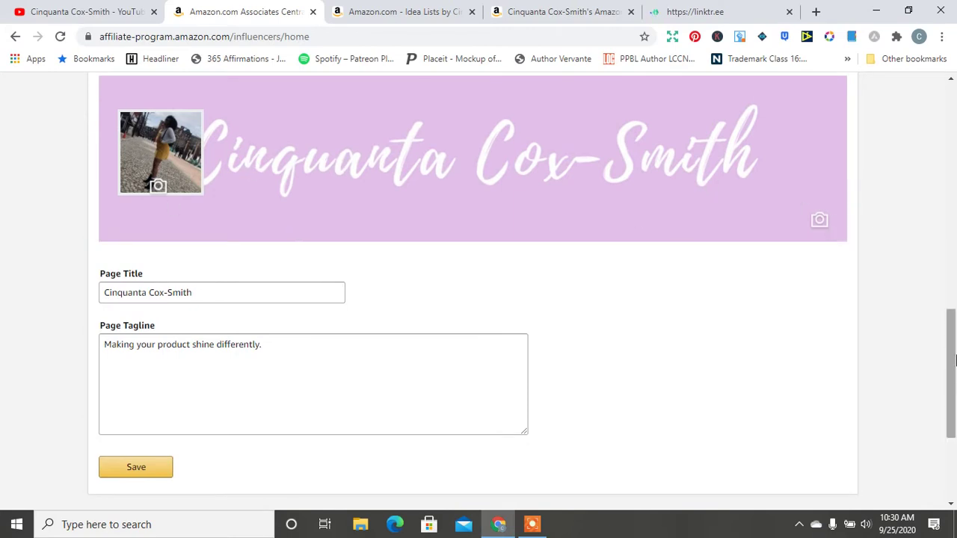
left_click_drag(955, 361, 955, 126)
Open the influencer's own page from the Associates site and view the idea lists on the storefront.
mouse_move(576, 158)
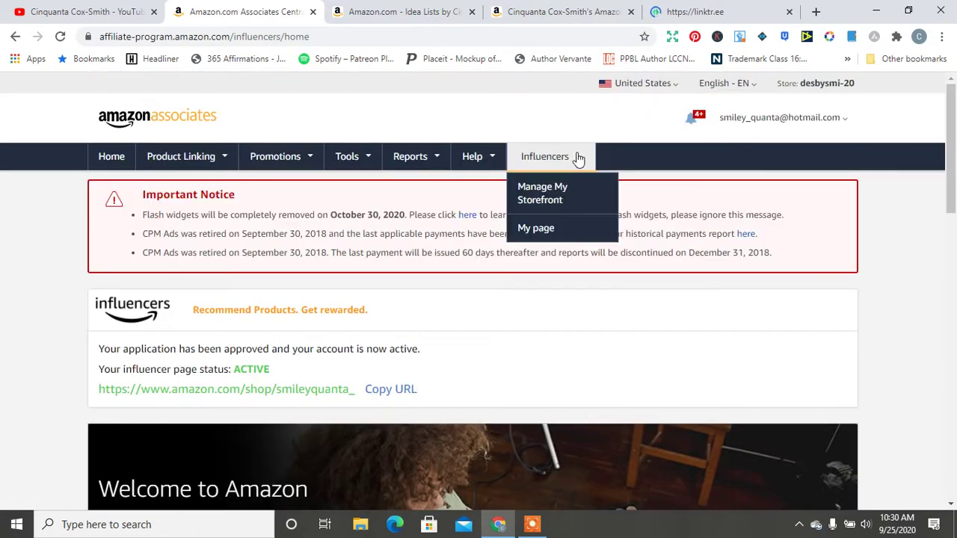
left_click(535, 229)
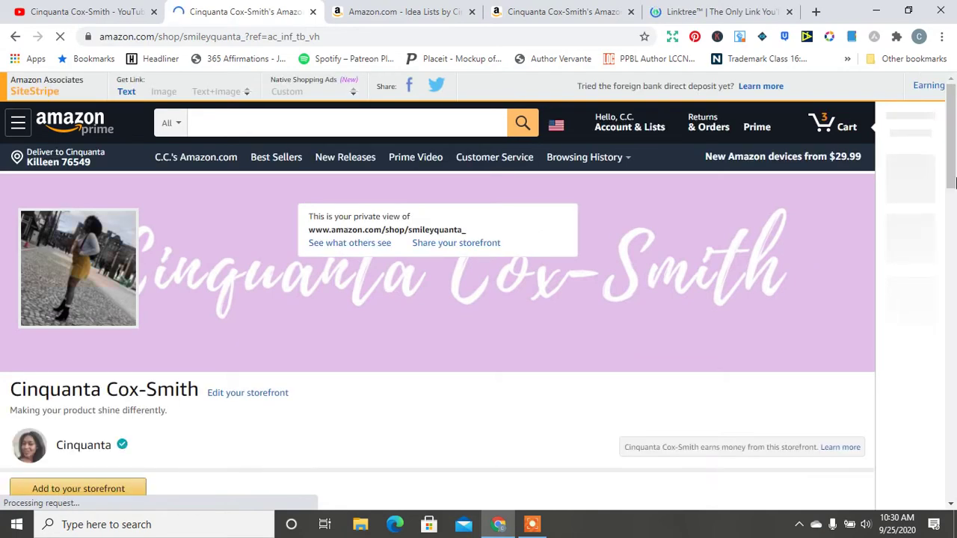
left_click_drag(953, 123, 955, 186)
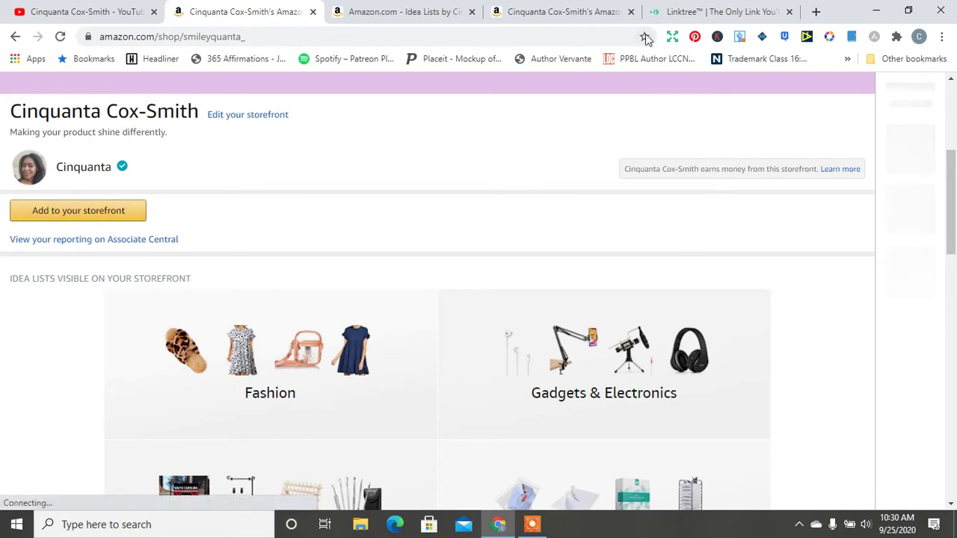
Open the form for a new idea list, review its name and description fields, and close it without posting.
left_click(406, 13)
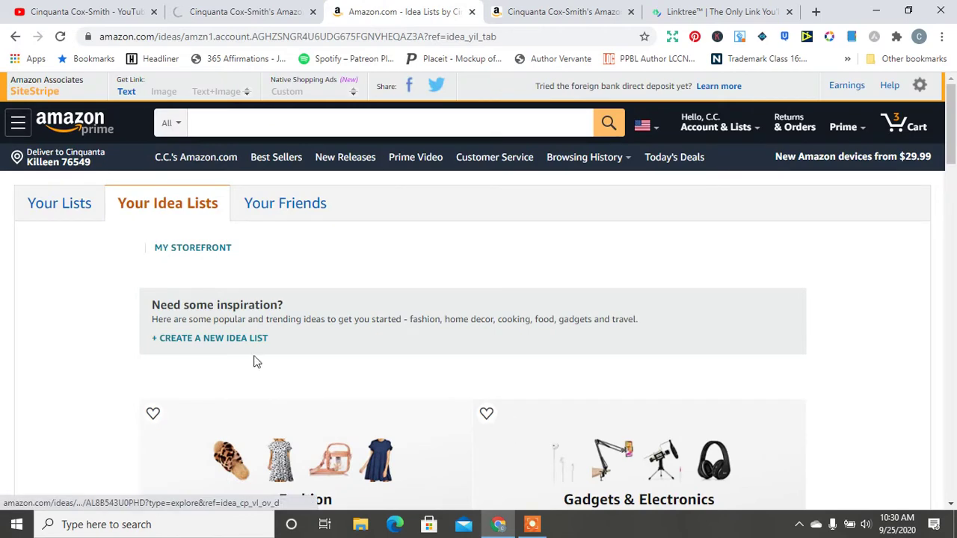
left_click(210, 341)
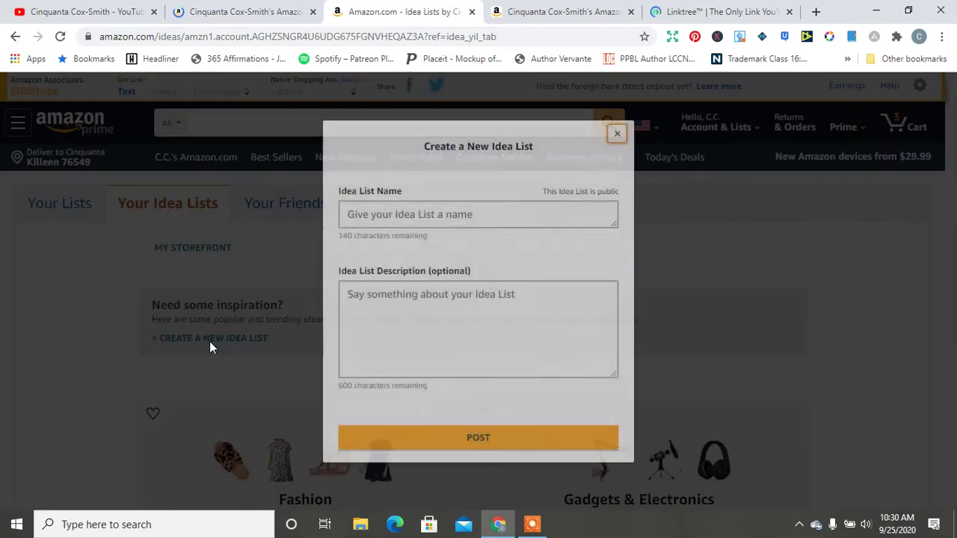
left_click(475, 222)
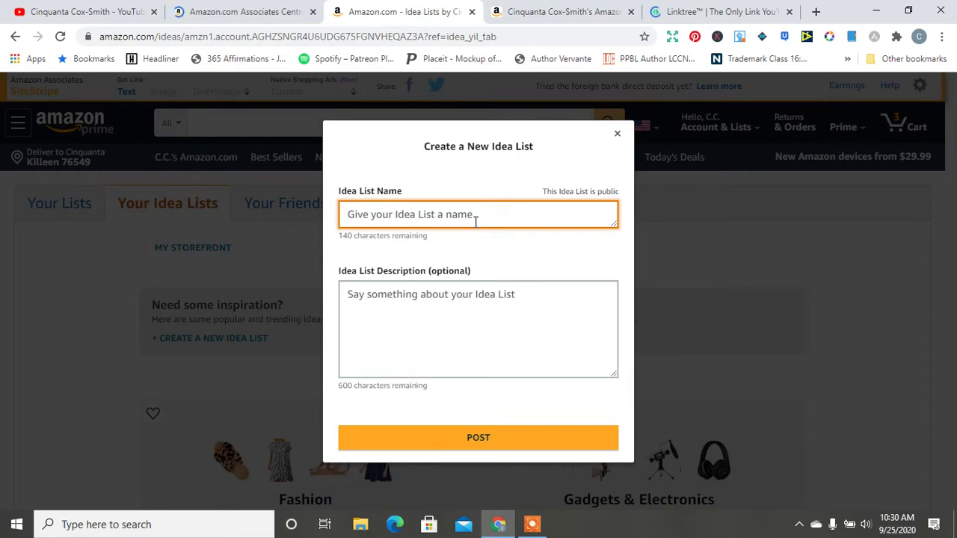
left_click(449, 309)
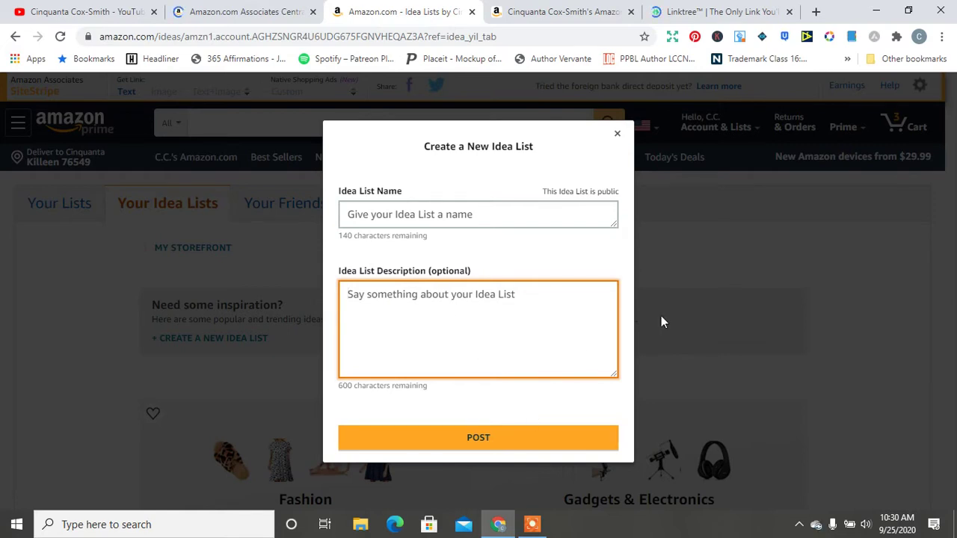
left_click(617, 133)
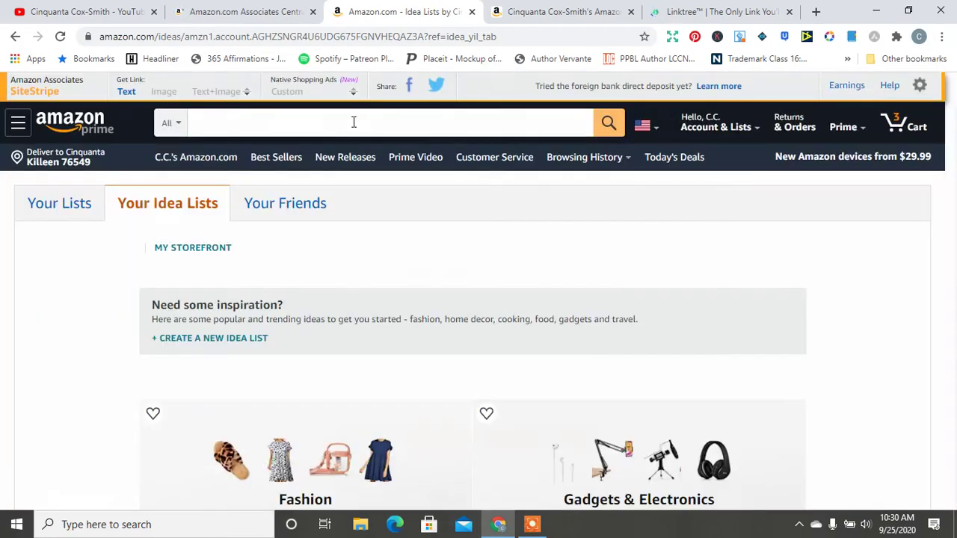
Open the order history of the Amazon account from the idea lists page.
left_click(346, 122)
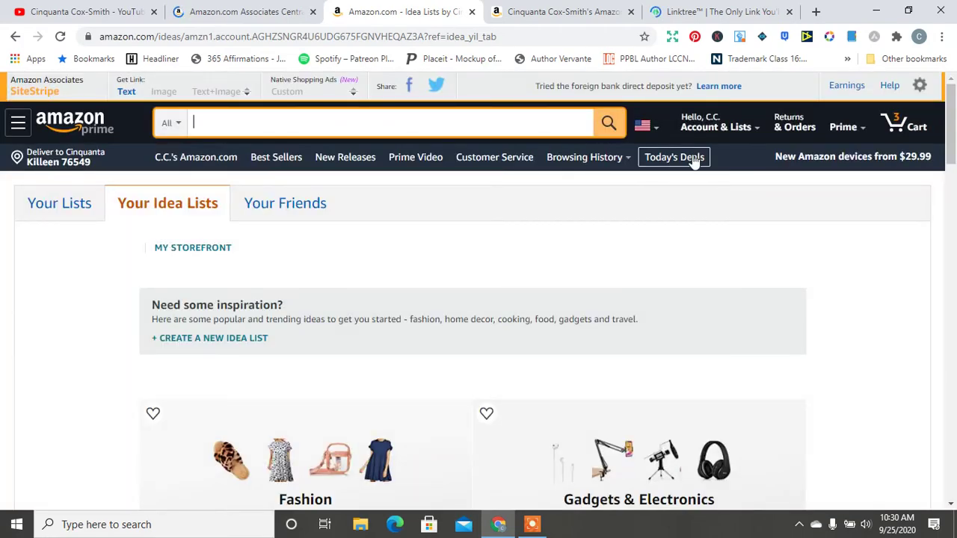
mouse_move(756, 133)
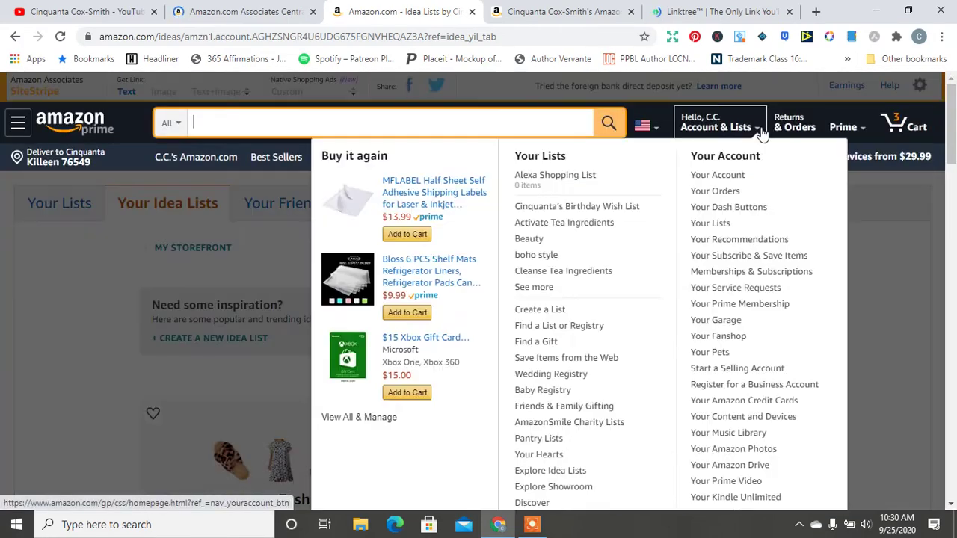
left_click(716, 195)
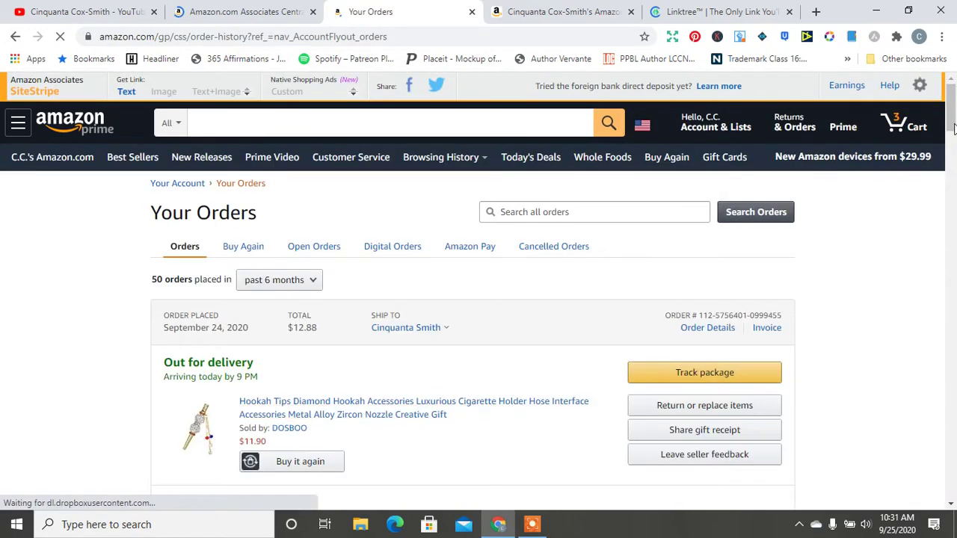
Find the September 10, 2020 order and open its Bloss 6 PCS Shelf Mats product page in a new tab.
left_click_drag(953, 124, 953, 164)
scroll(565, 228, "down", 5)
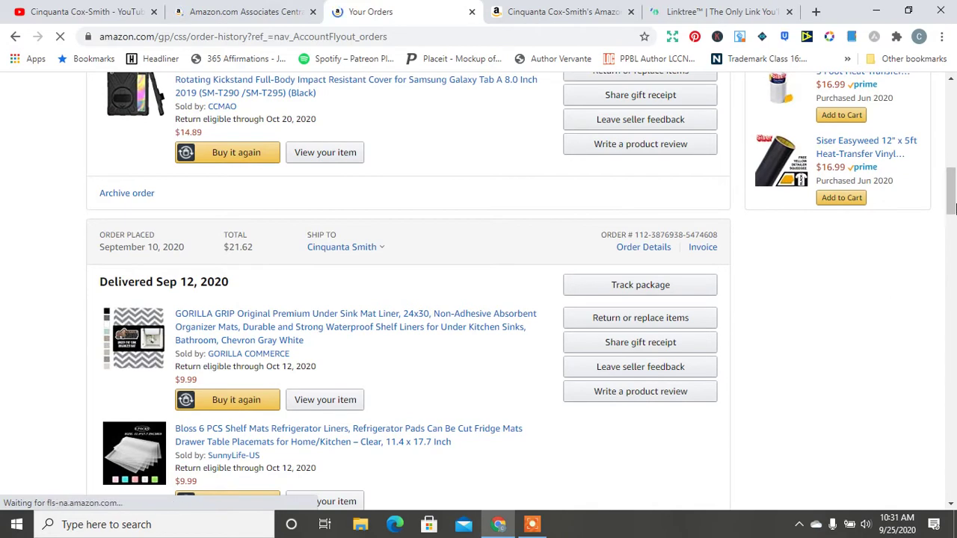
scroll(953, 208, "down", 1)
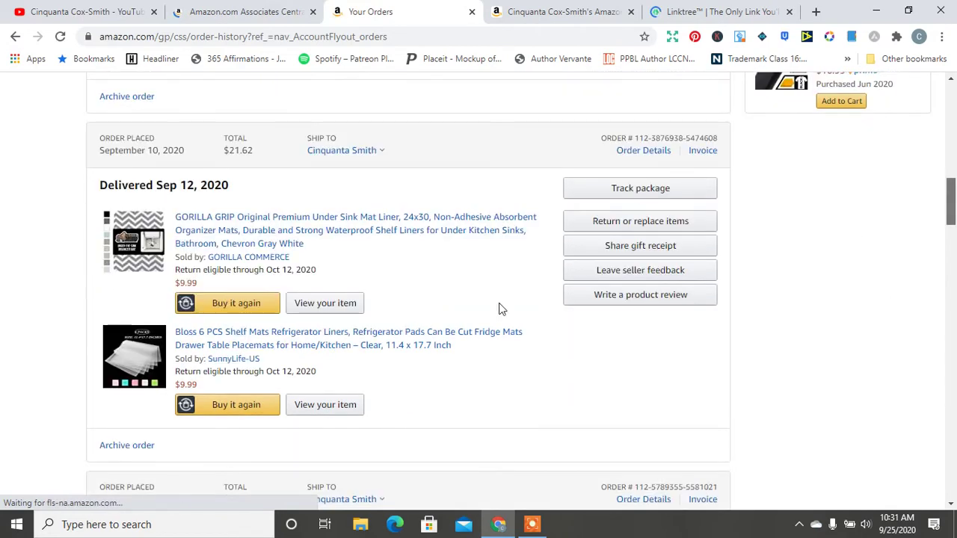
left_click(358, 340)
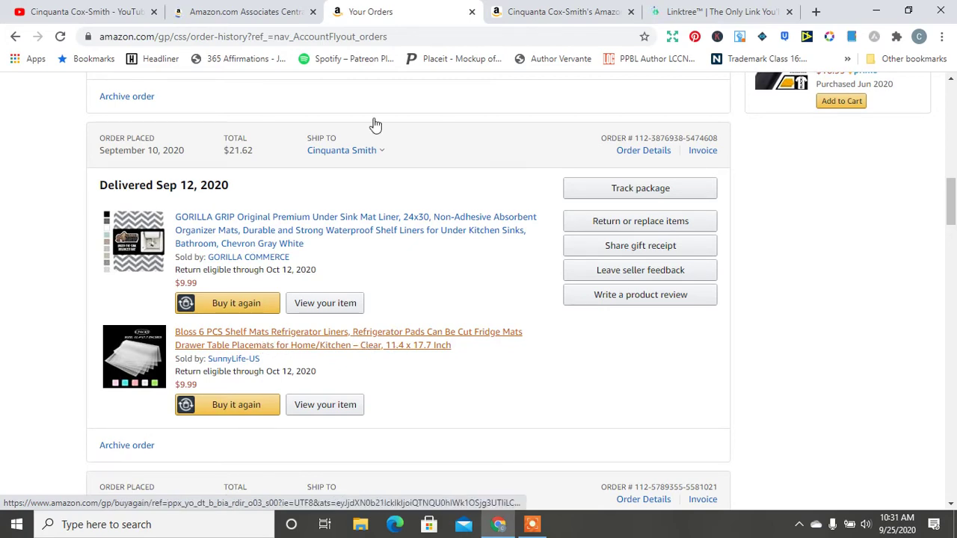
right_click(196, 349)
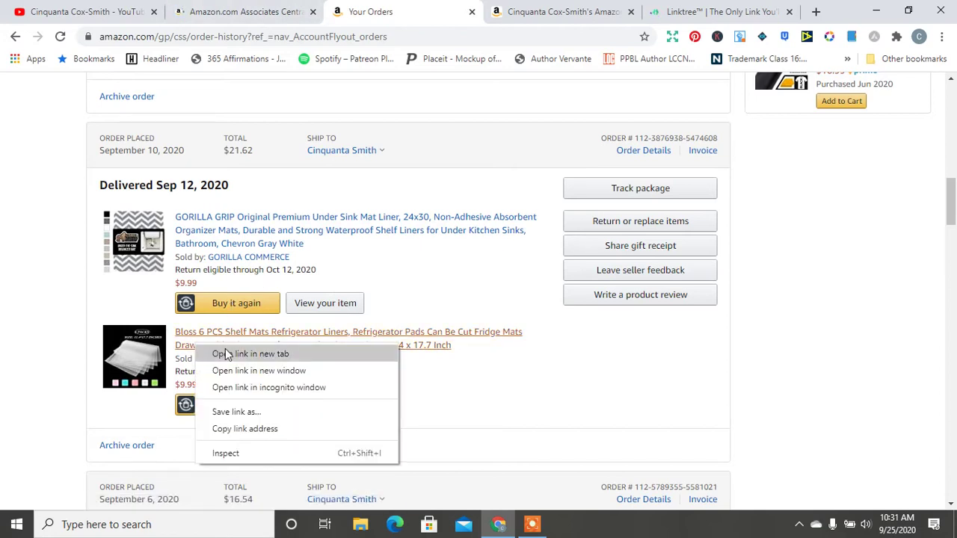
left_click(227, 354)
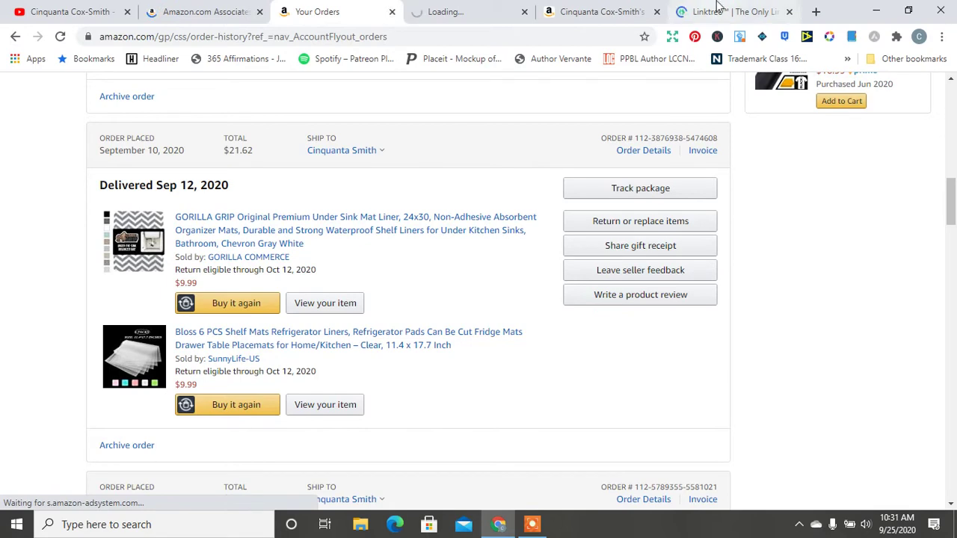
Open the login page on the Linktree site, then check the tab with the shelf mats product page.
left_click(716, 11)
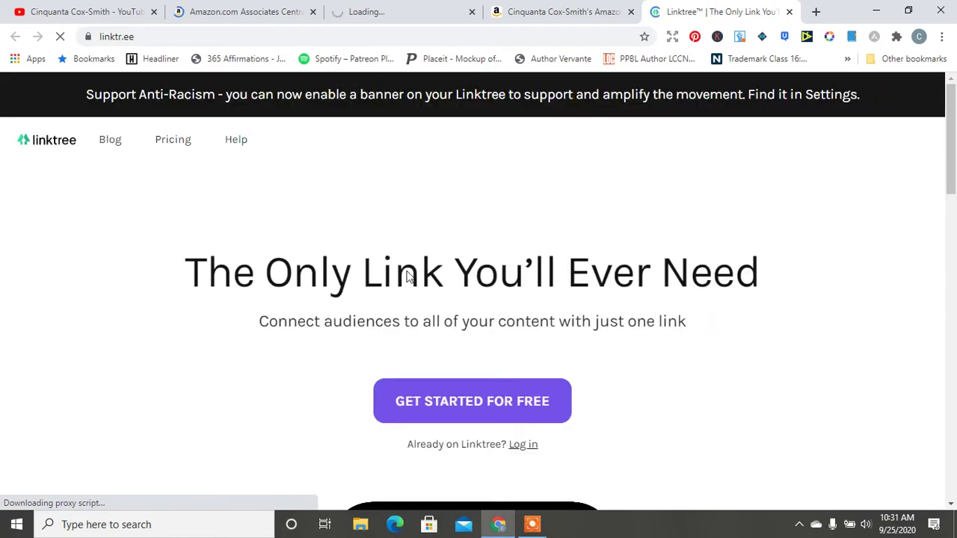
left_click(524, 446)
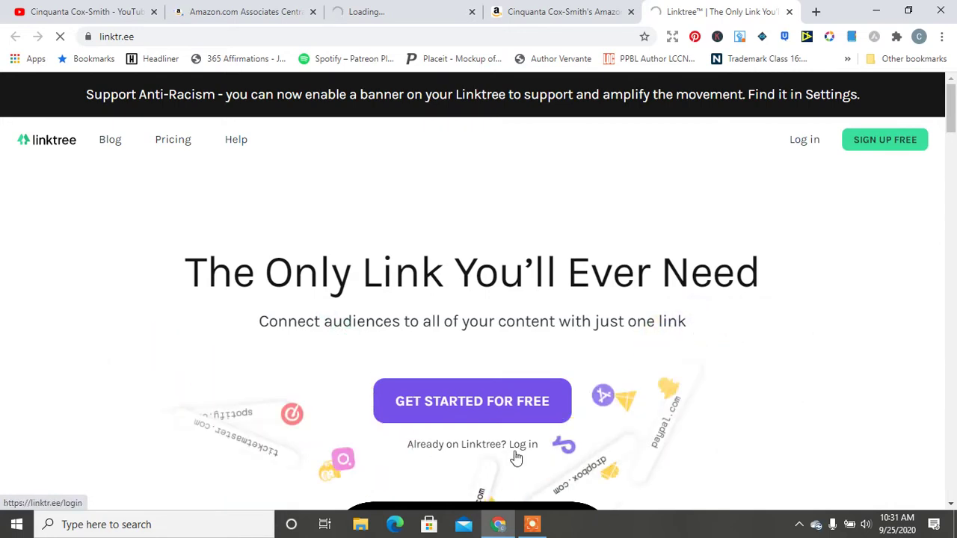
left_click(359, 7)
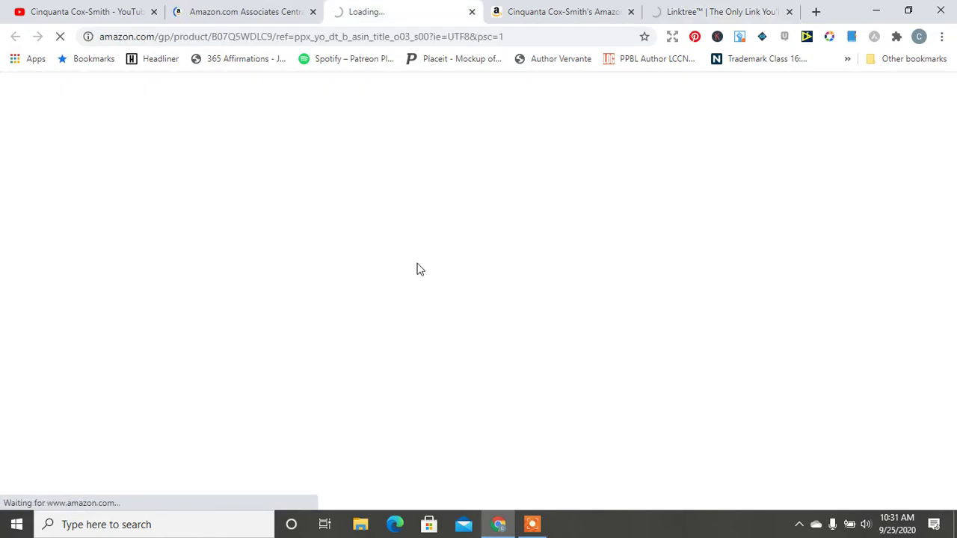
Go to the Amazon Associates home page and search Quick Links for "leopard slippers".
left_click(226, 8)
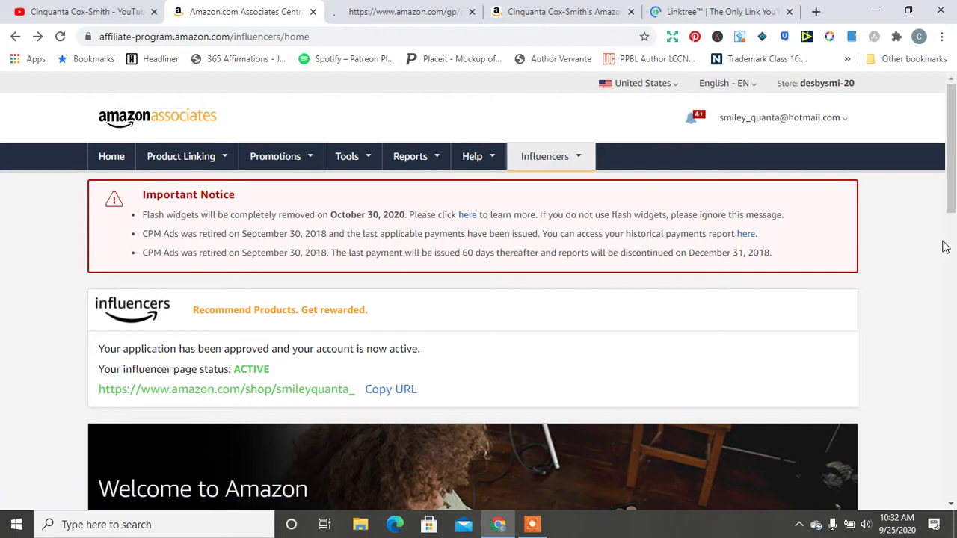
mouse_move(949, 119)
left_mouse_down()
mouse_move(949, 217)
mouse_move(949, 120)
left_mouse_up()
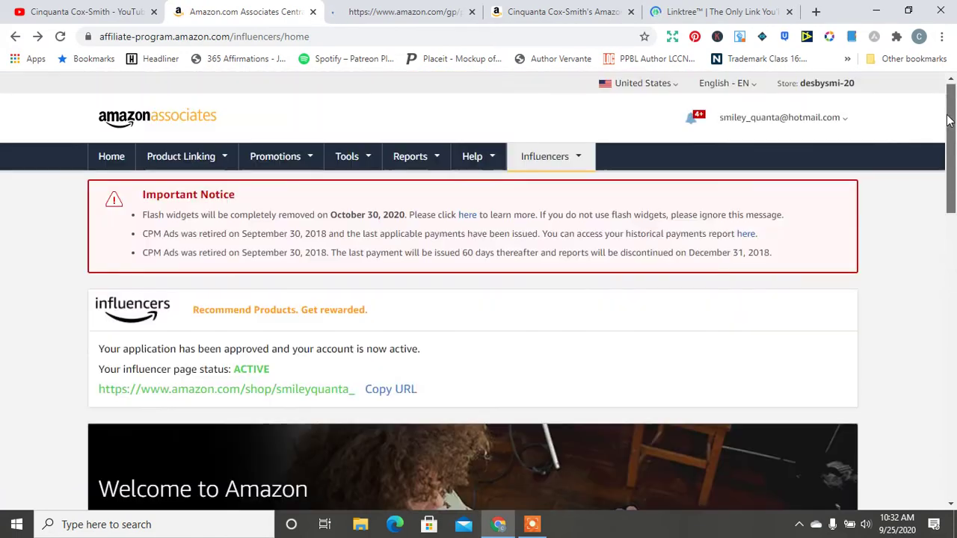
left_click(113, 160)
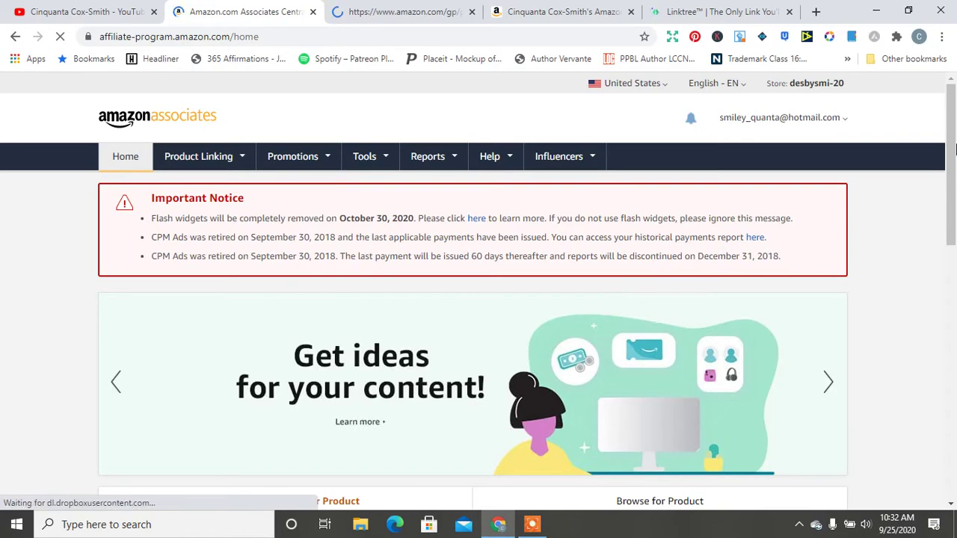
left_click_drag(956, 149, 955, 251)
left_click(347, 311)
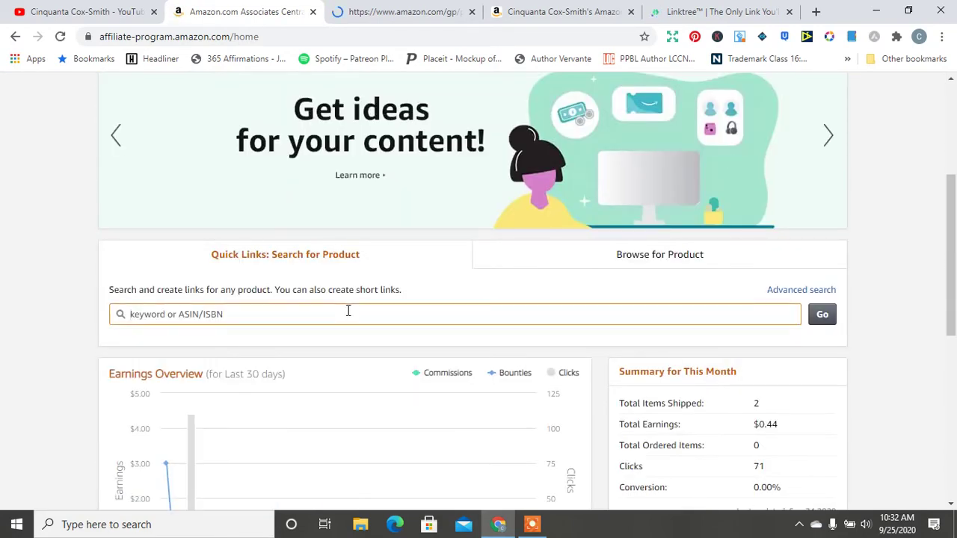
type("leopard")
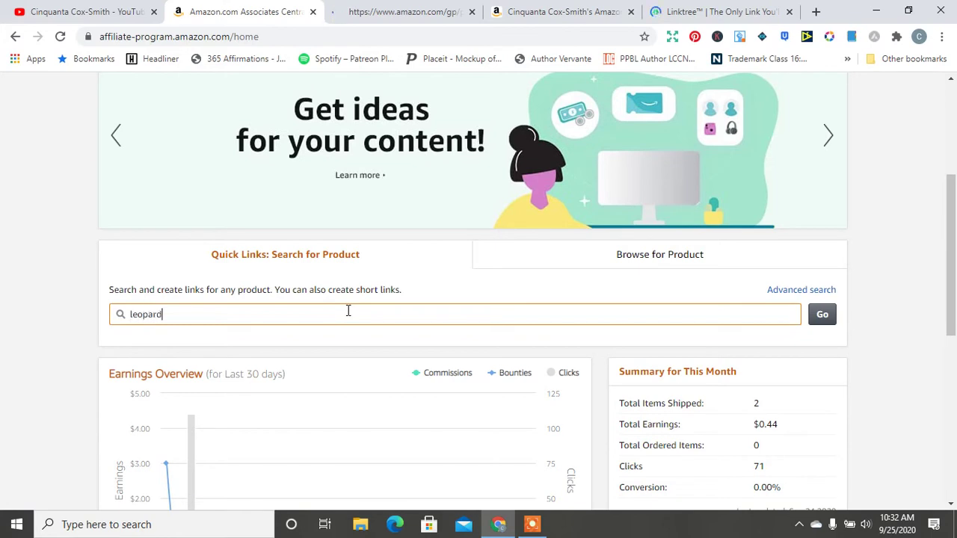
type(" slippers")
key("Return")
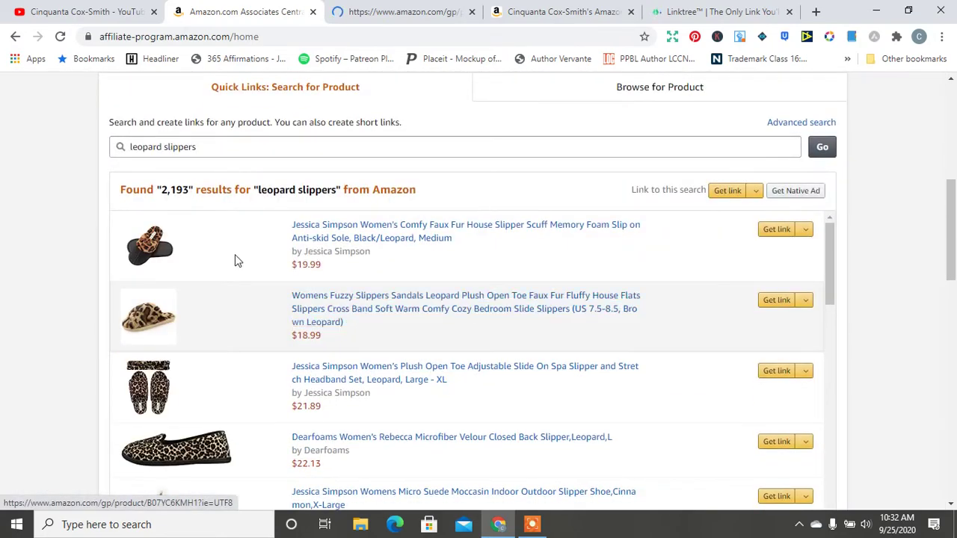
Get the text link for the LongBay Women's Fuzzy Faux Fur Cross Band Slide Slippers and shorten it with amzn.to.
left_click_drag(951, 205, 952, 234)
left_click_drag(832, 151, 836, 354)
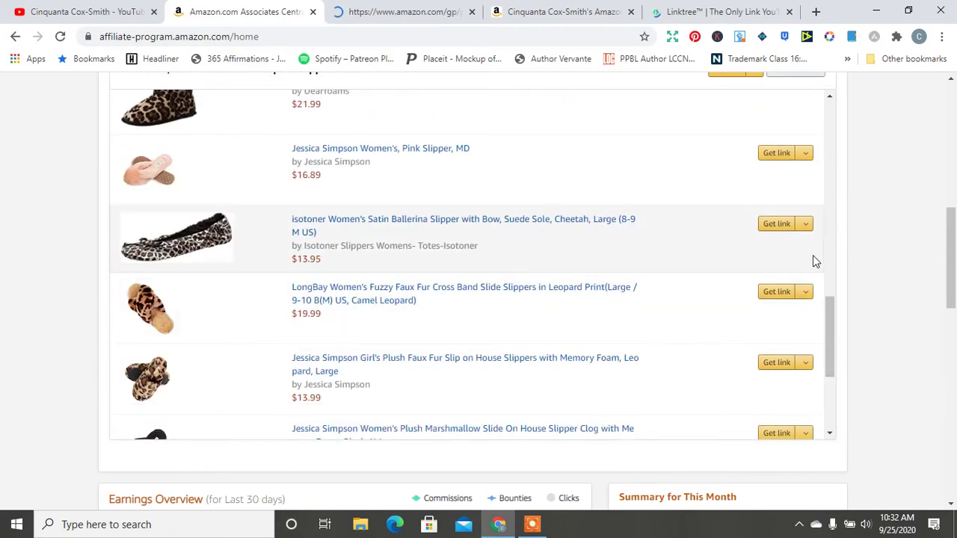
left_click(802, 296)
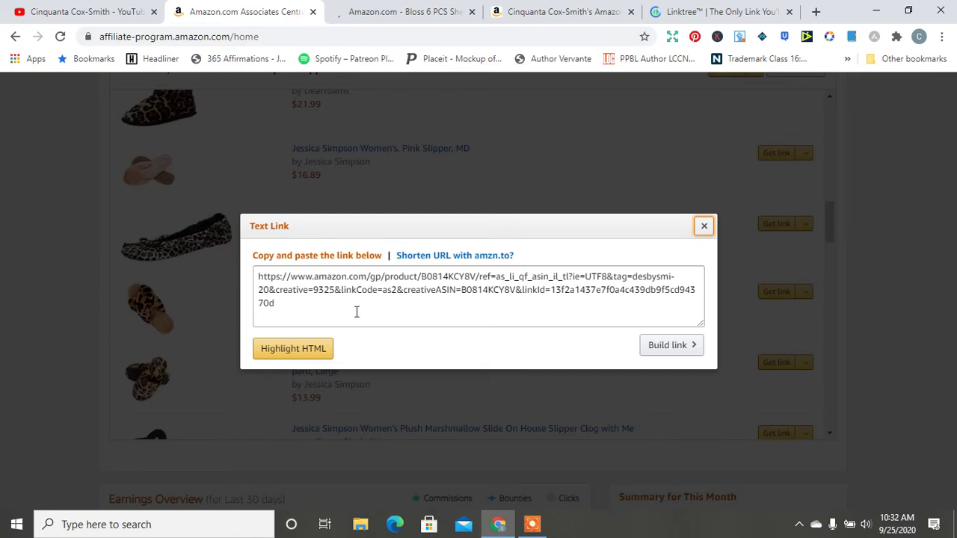
left_click(434, 260)
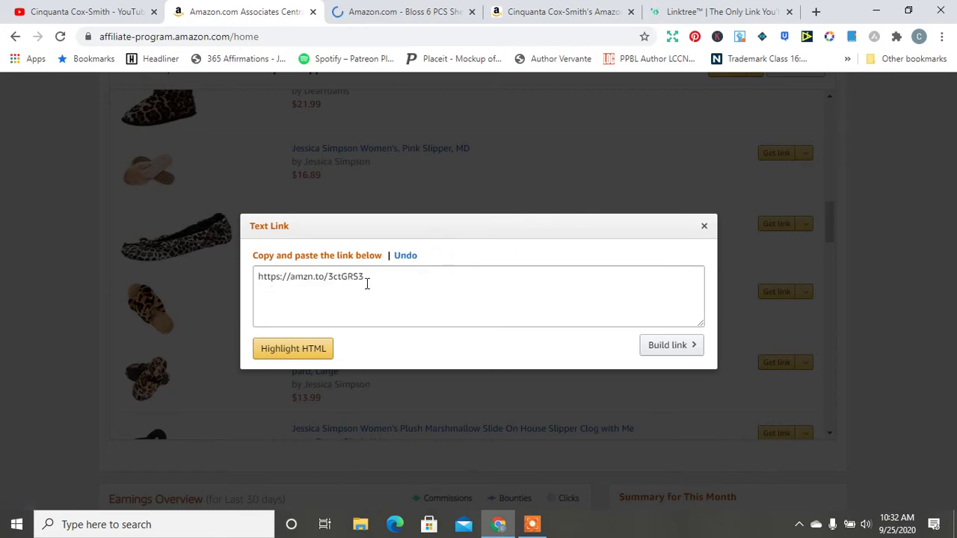
Copy the shortened amzn.to link of the LongBay slippers and close the Text Link dialog.
left_click_drag(366, 284, 261, 284)
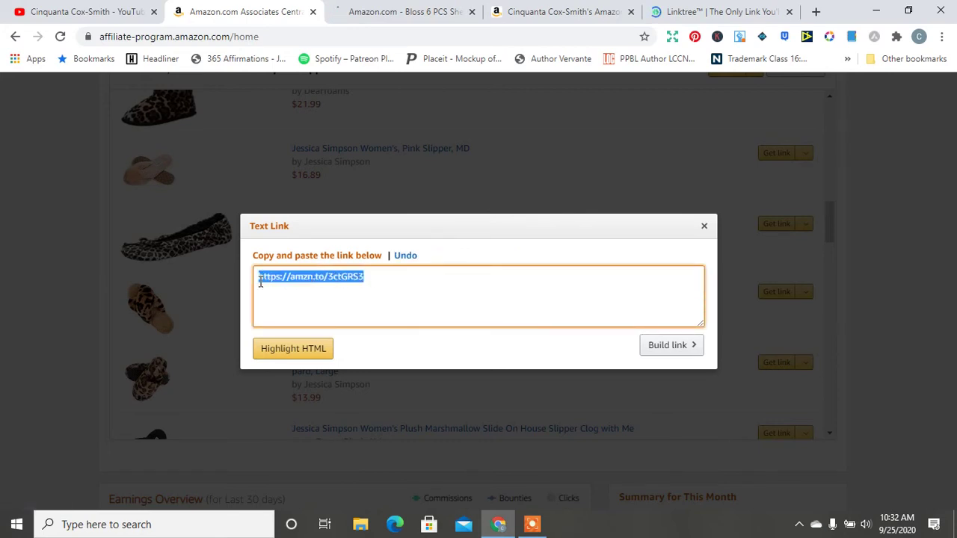
right_click(260, 283)
left_click(284, 295)
left_click(704, 227)
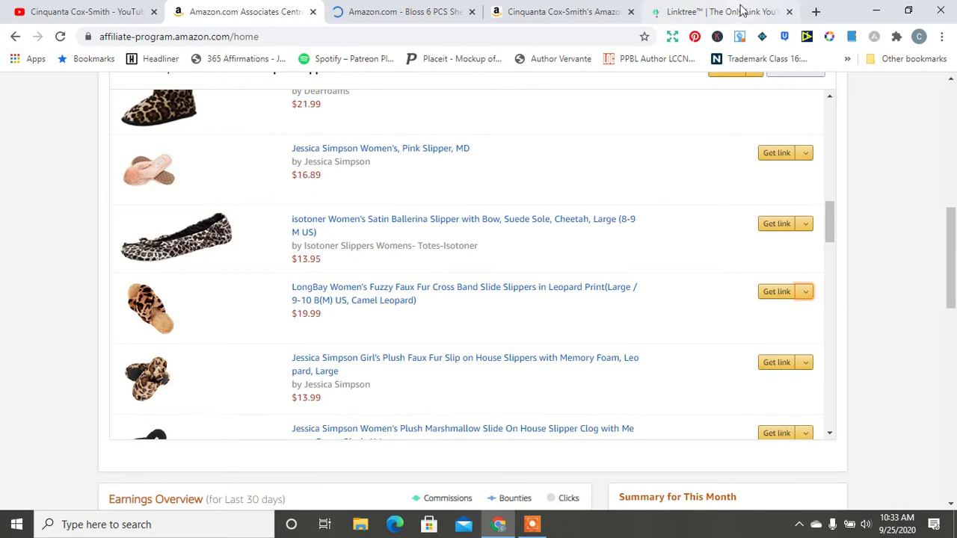
Open facebook.com in a new browser tab and start a new post.
left_click(744, 12)
left_click(813, 12)
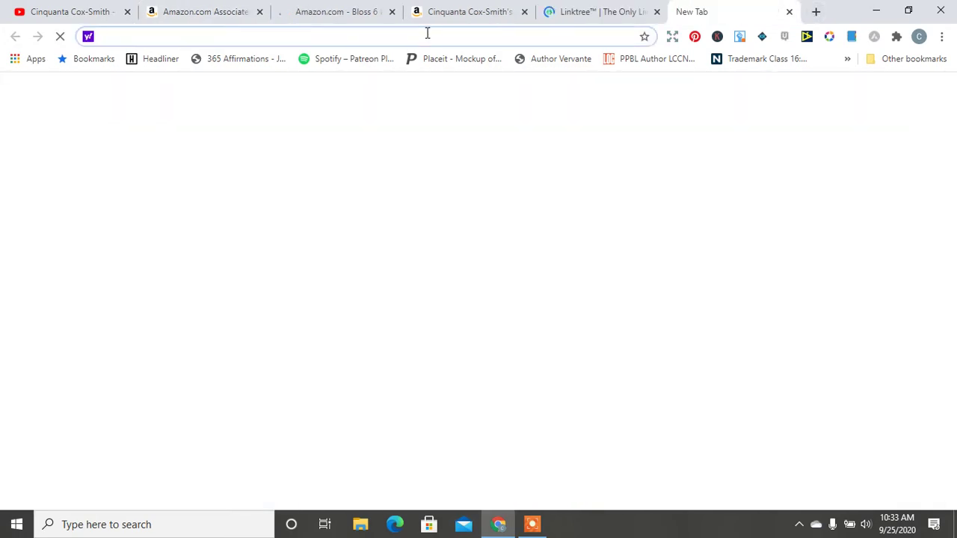
type("faeb")
key("BackSpace")
key("BackSpace")
type("cebook.c")
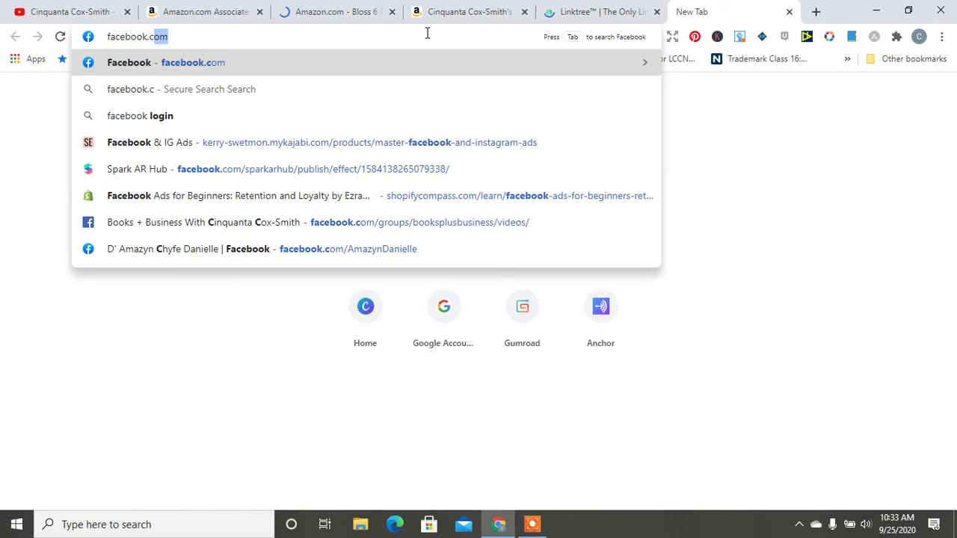
key("Return")
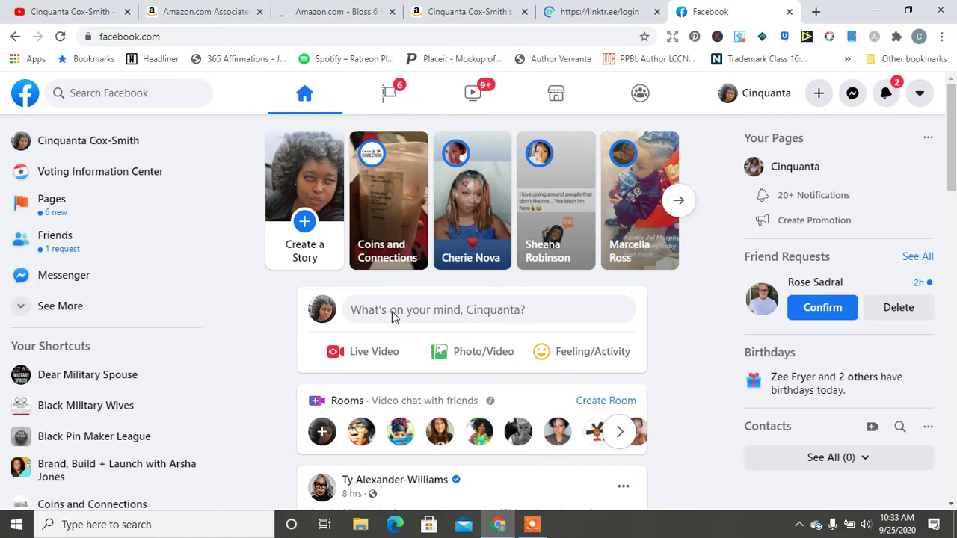
left_click(393, 316)
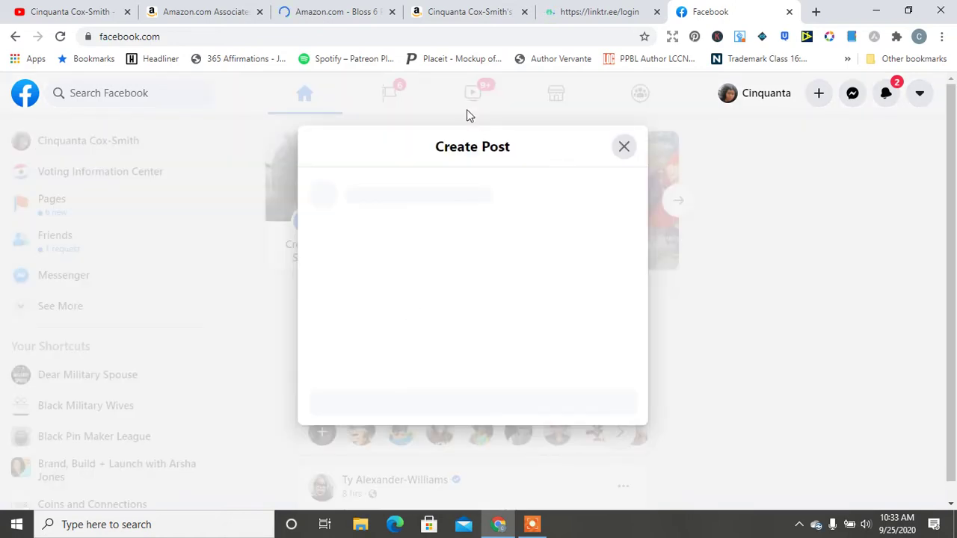
Return to the Associates home page, view its product search and account options, and switch to the Linktree login tab.
left_click(233, 9)
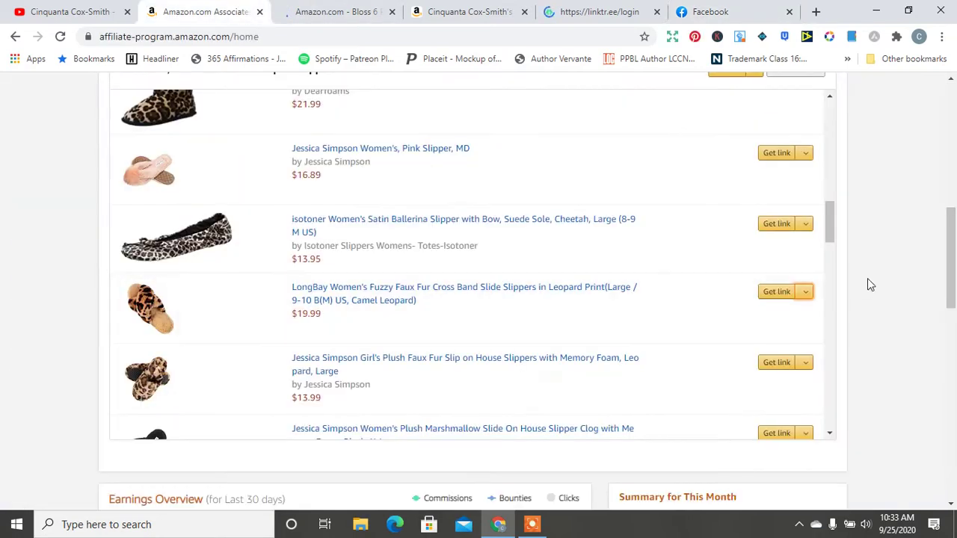
left_click_drag(951, 284, 953, 217)
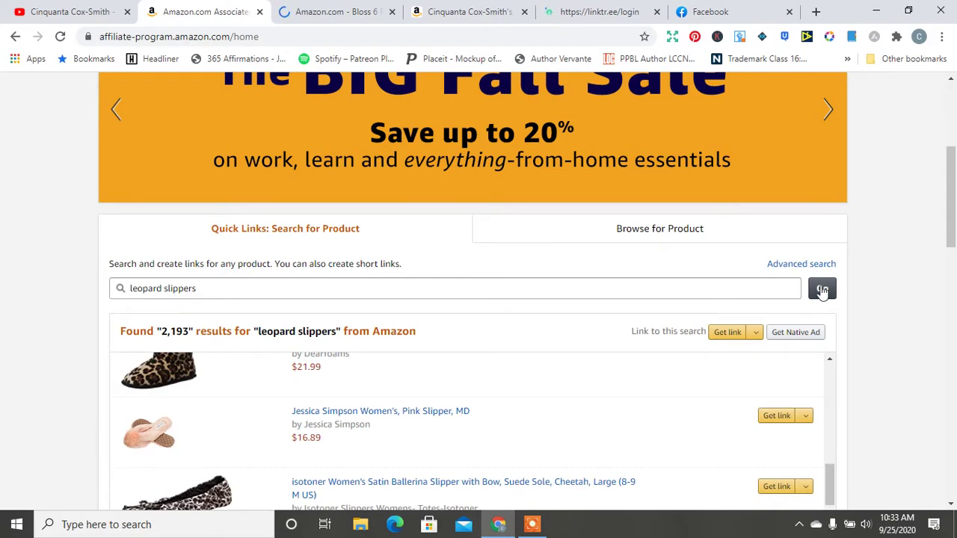
left_click_drag(953, 228, 954, 127)
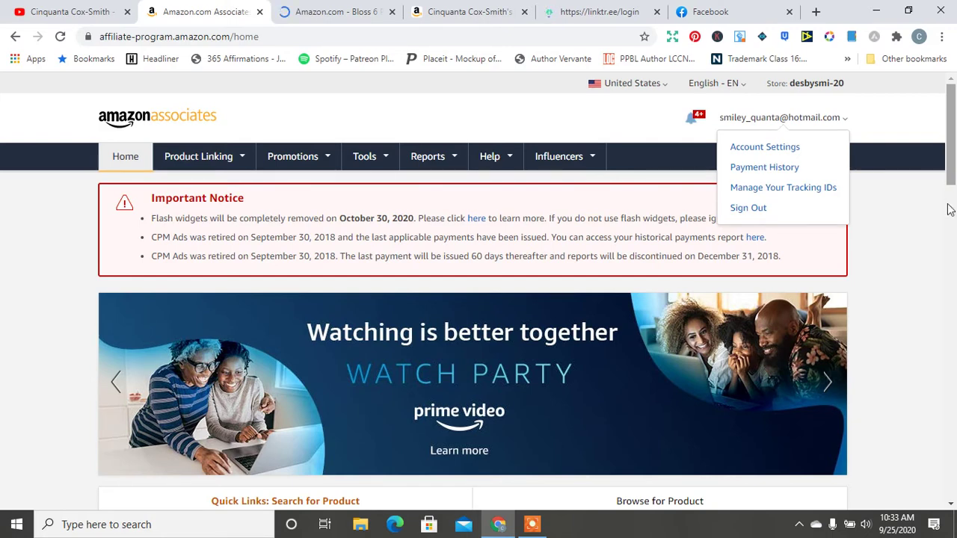
left_click(595, 11)
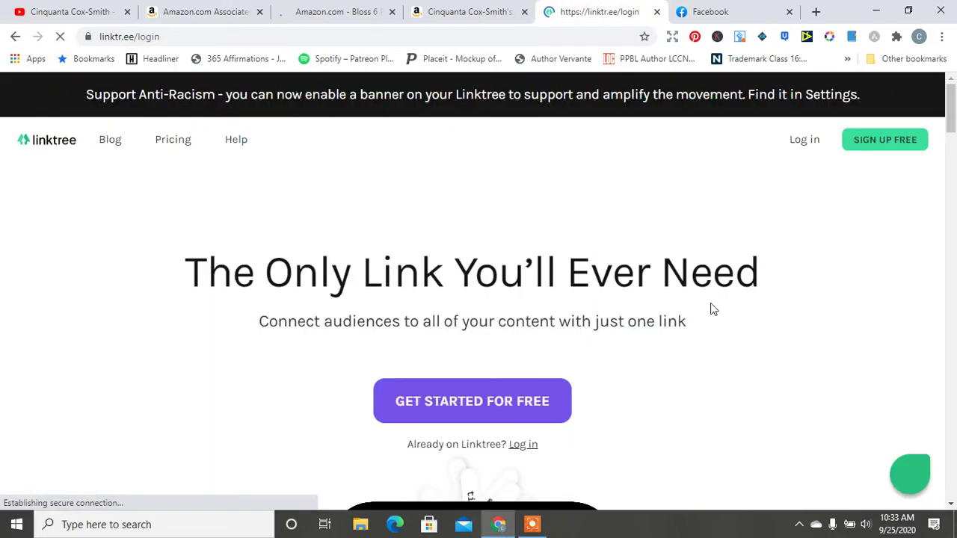
Open the Linktree login form, try signing in with Instagram, and return to the username and password login.
left_click(521, 445)
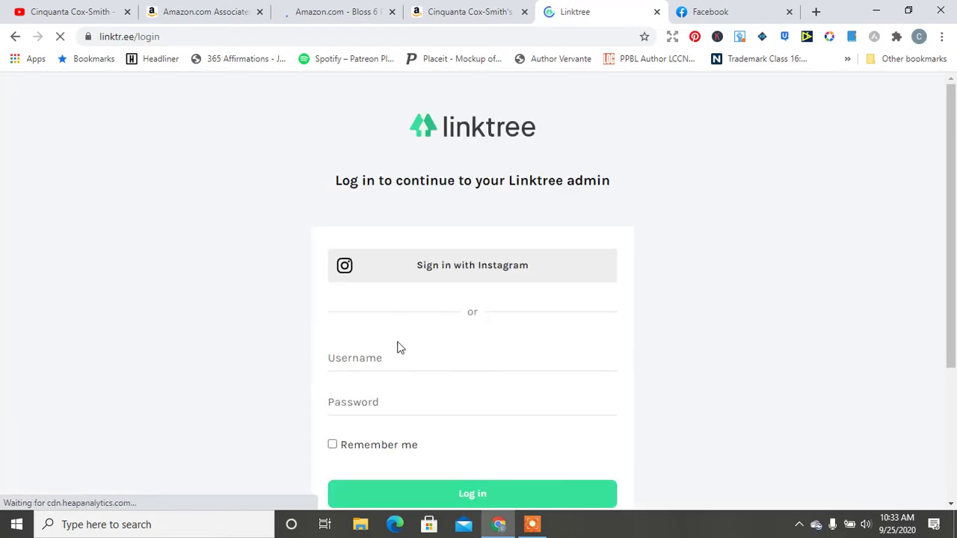
left_click(433, 271)
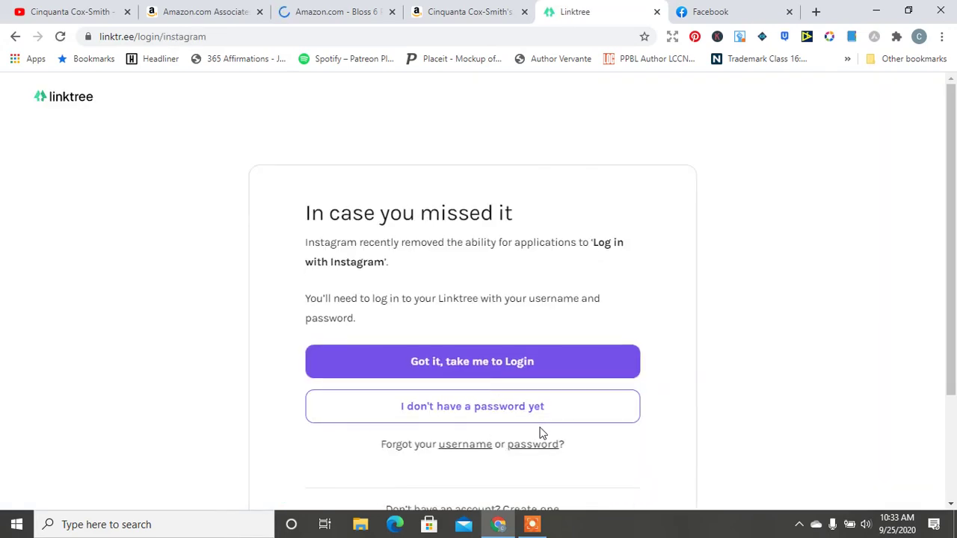
left_click(512, 367)
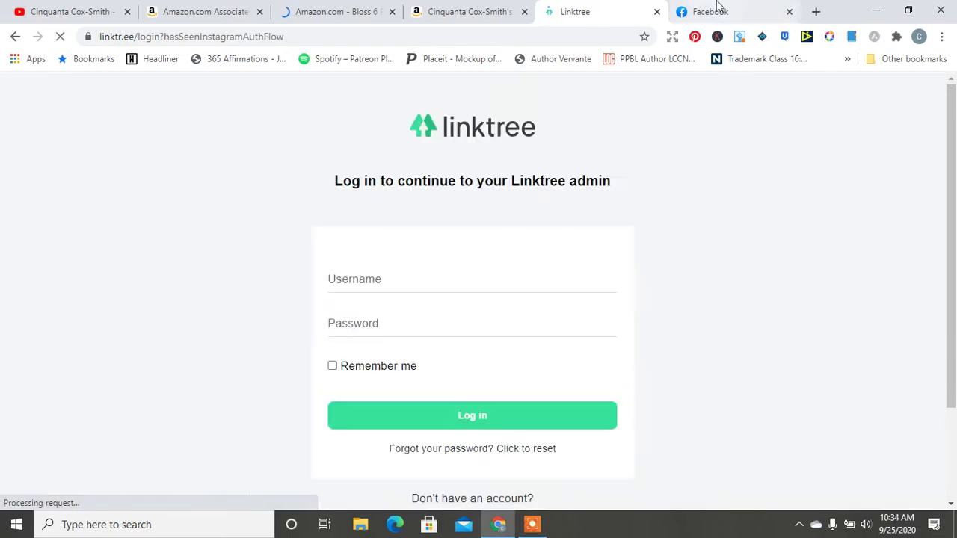
Check the Facebook post and Amazon pages, and close the YouTube tab and the Amazon storefront tab.
left_click(716, 7)
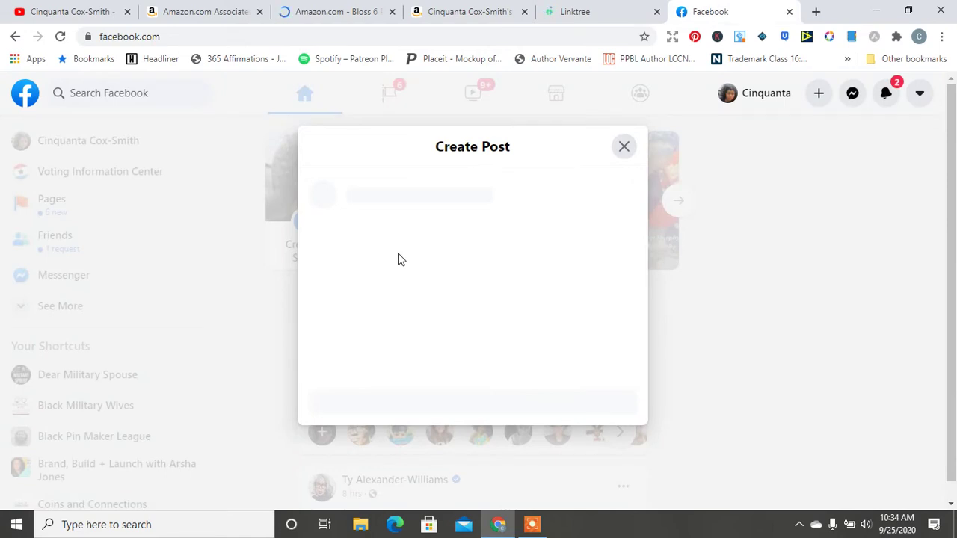
left_click(128, 12)
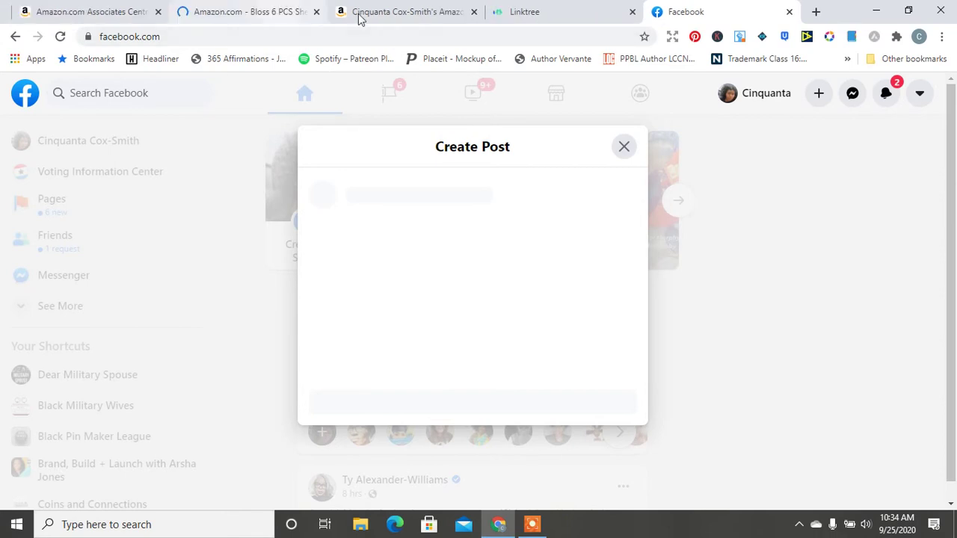
left_click(273, 15)
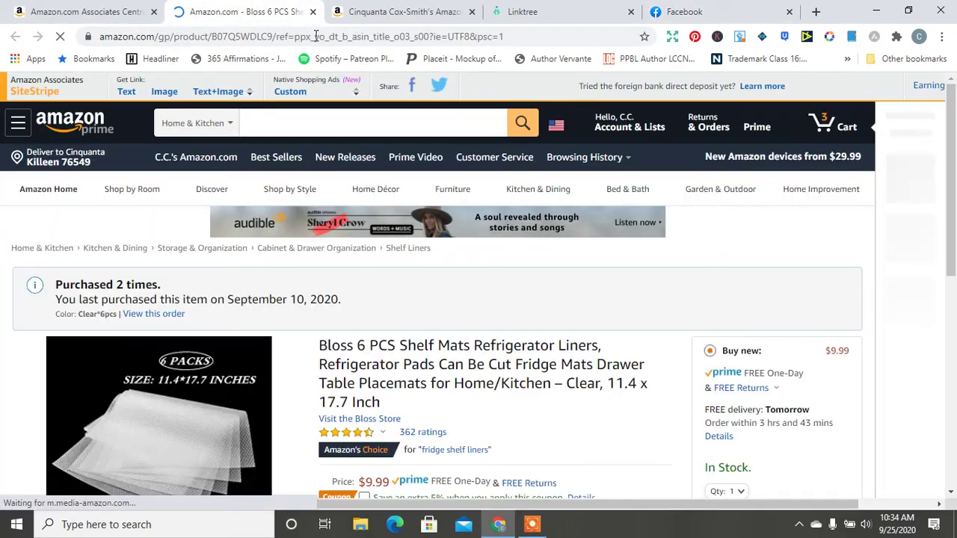
left_click(447, 11)
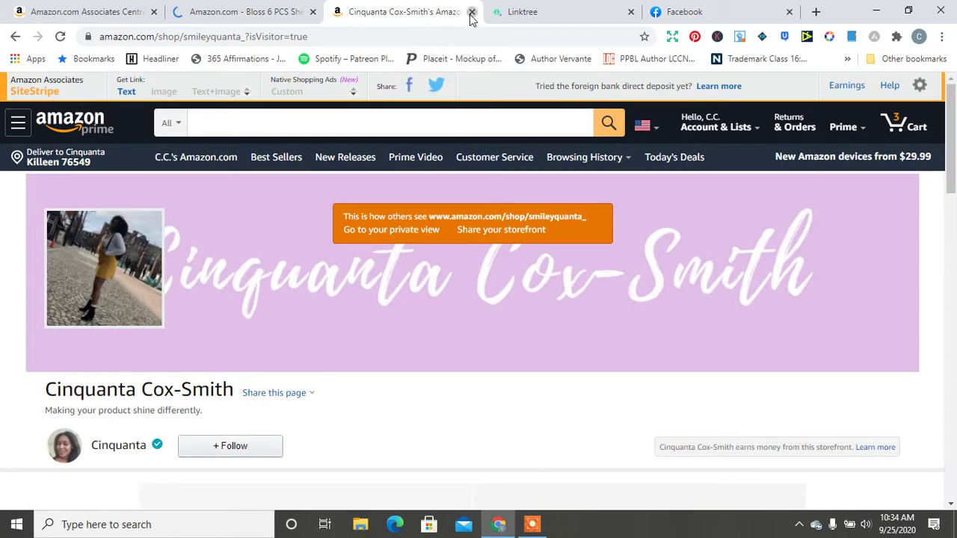
left_click(472, 12)
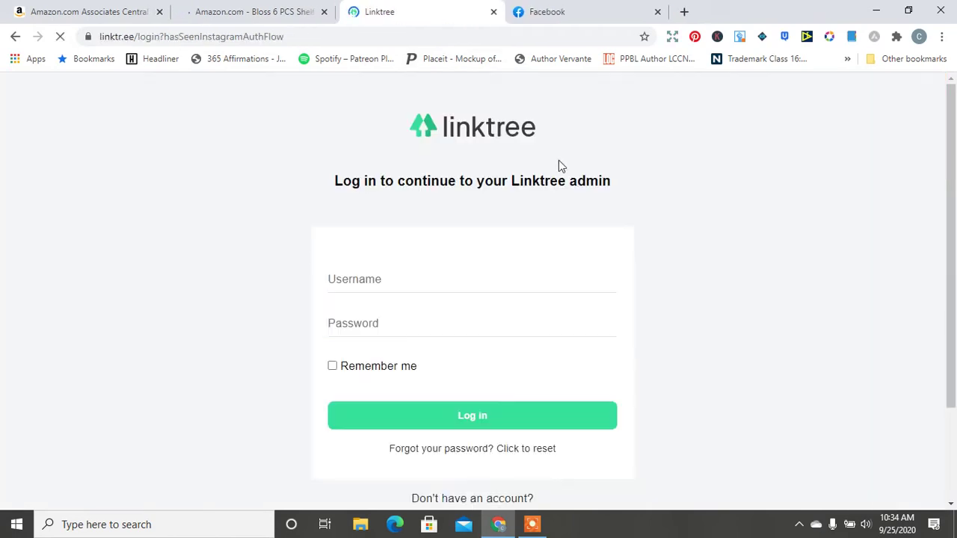
Log in to Linktree with the saved username and password, checking the Facebook tab while the admin page loads.
left_click(405, 278)
left_click(410, 407)
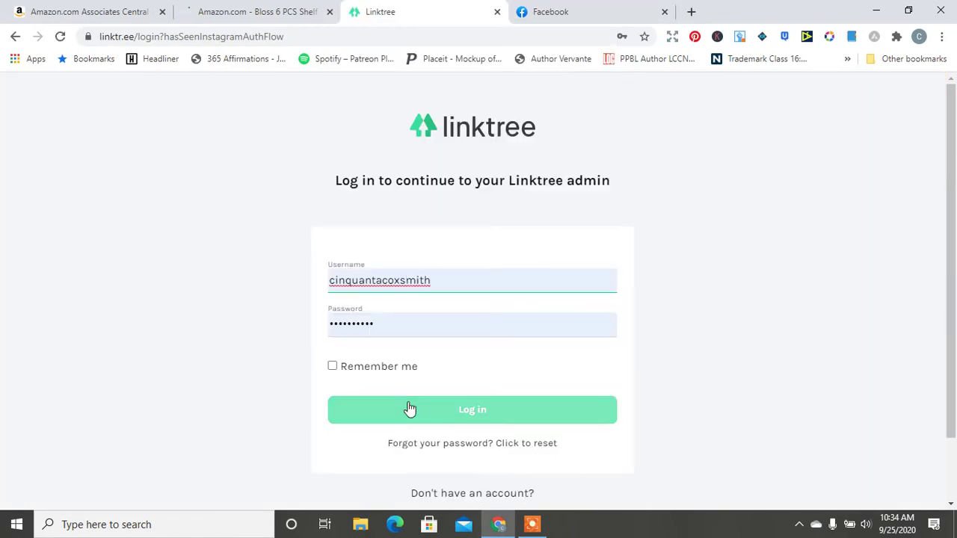
left_click(551, 12)
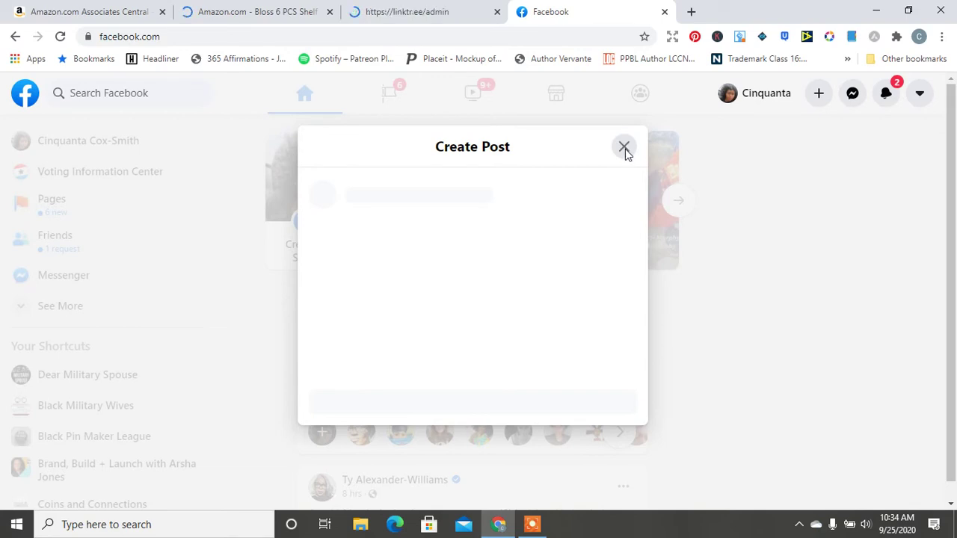
left_click(417, 7)
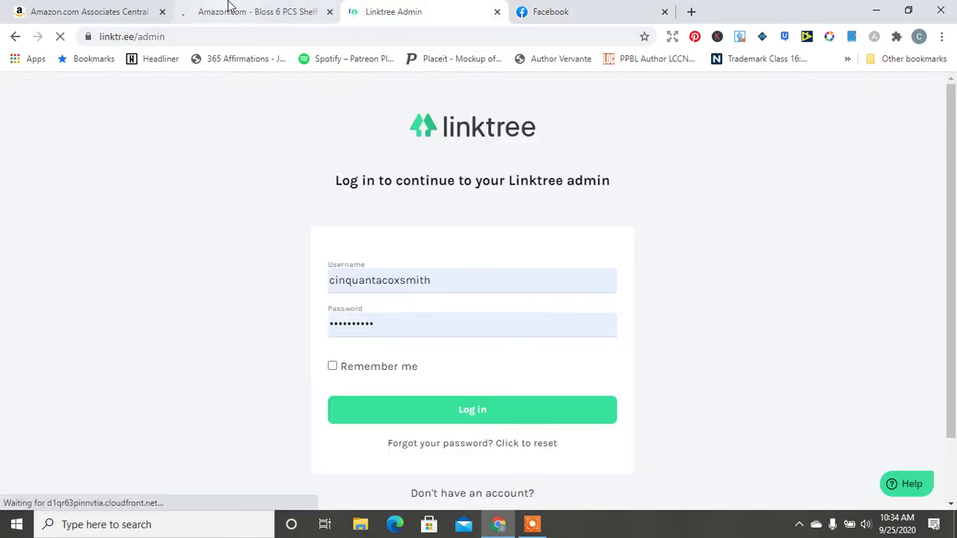
Switch to the Bloss 6 PCS Shelf Mats product page and browse the lists it can be added to.
left_click(233, 10)
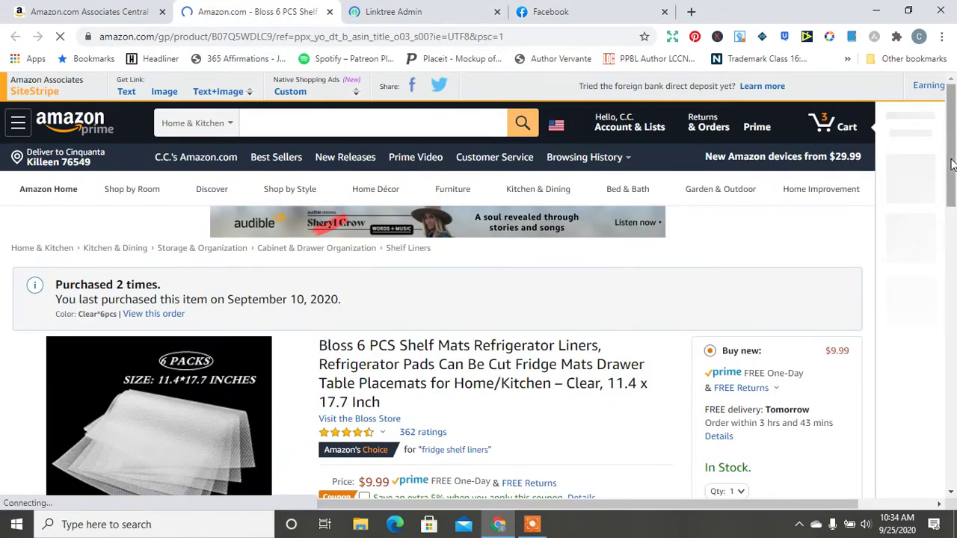
left_click_drag(953, 161, 944, 187)
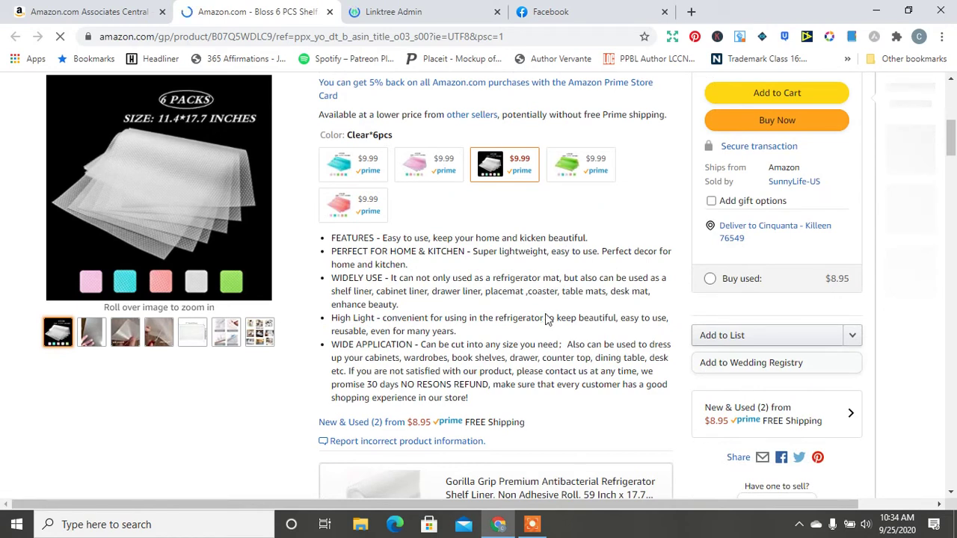
left_click(850, 338)
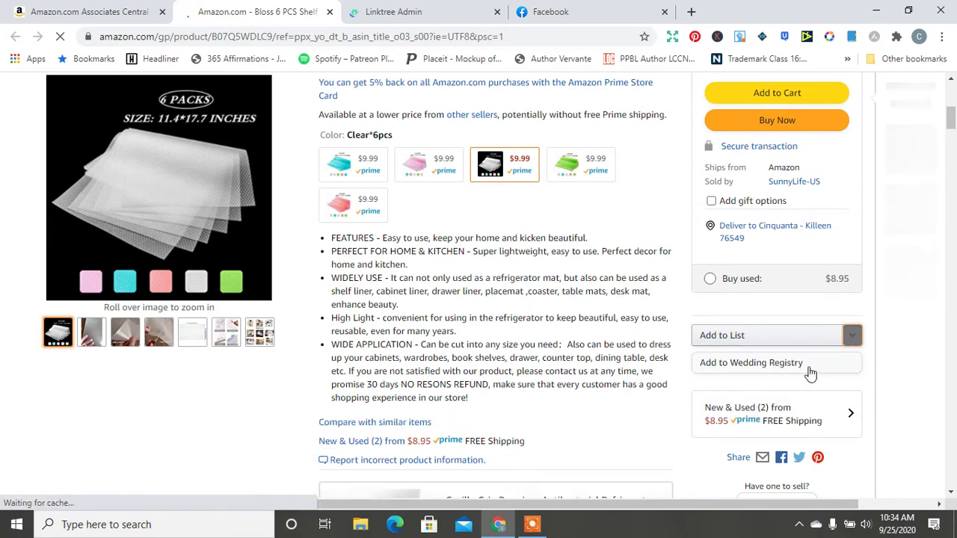
left_click(853, 337)
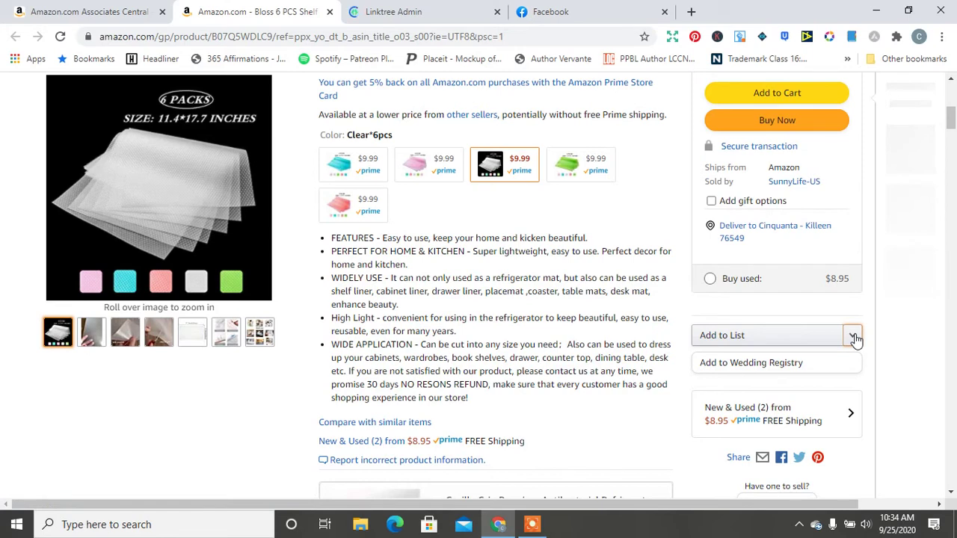
left_click(854, 337)
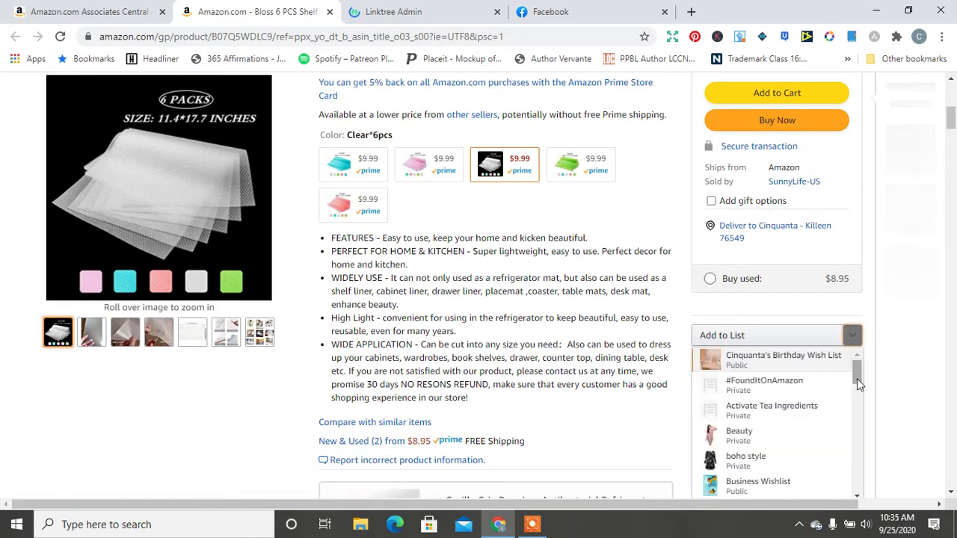
scroll(857, 404, "down", 1)
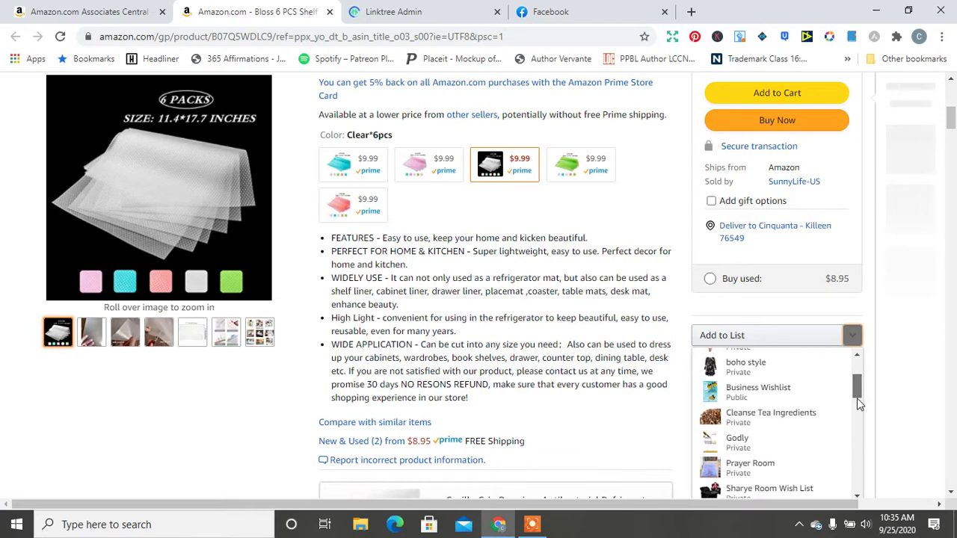
left_click(855, 466)
Add the Bloss 6 PCS Shelf Mats to the Home Stuff idea list.
left_click(852, 336)
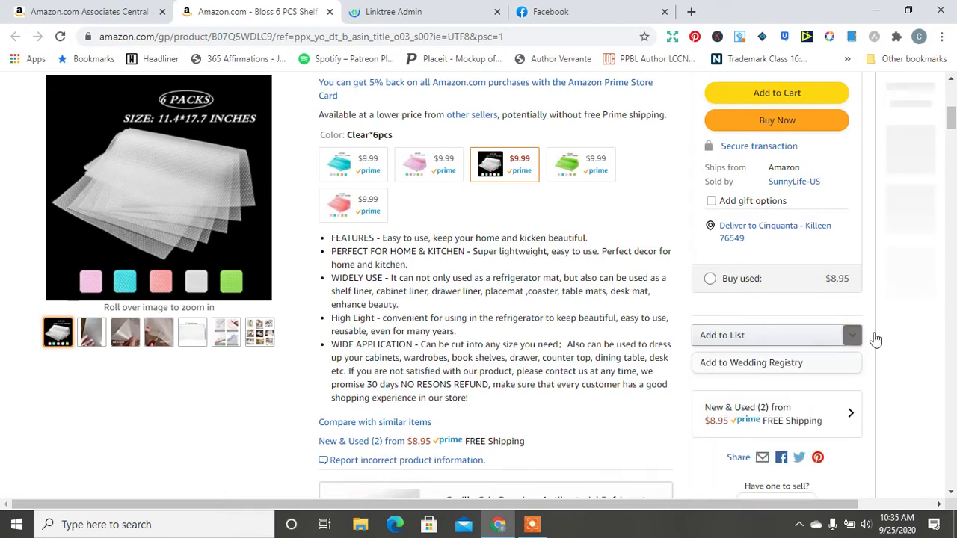
scroll(950, 121, "down", 2)
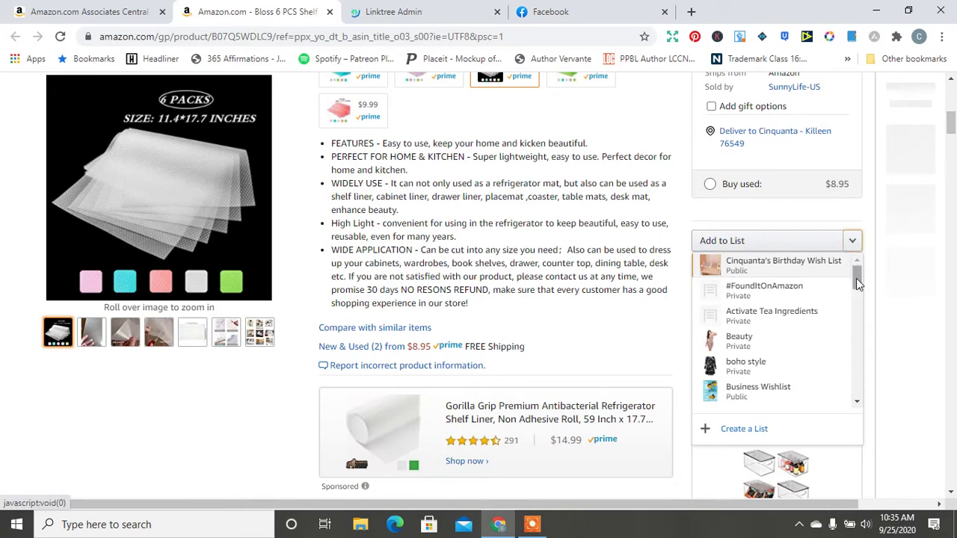
left_click_drag(858, 280, 856, 343)
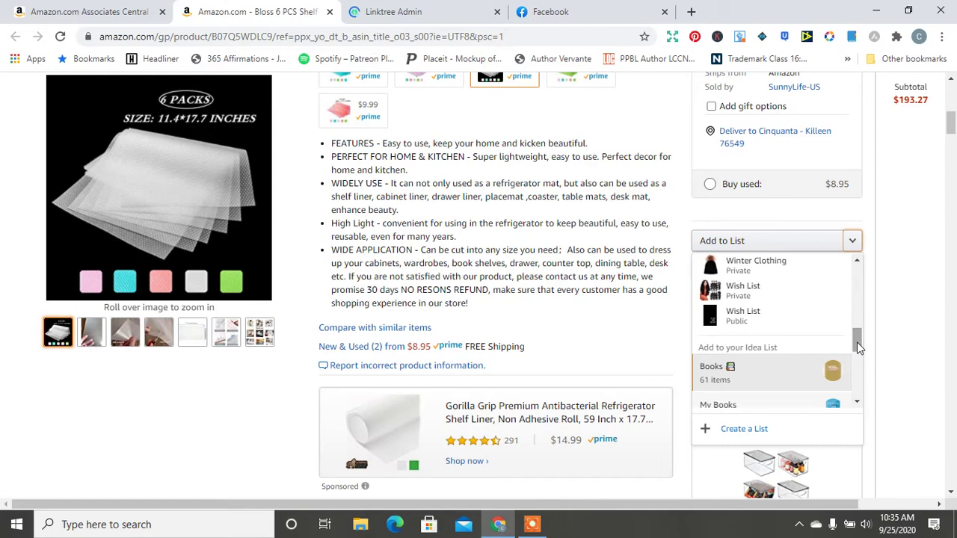
left_click_drag(857, 347, 856, 358)
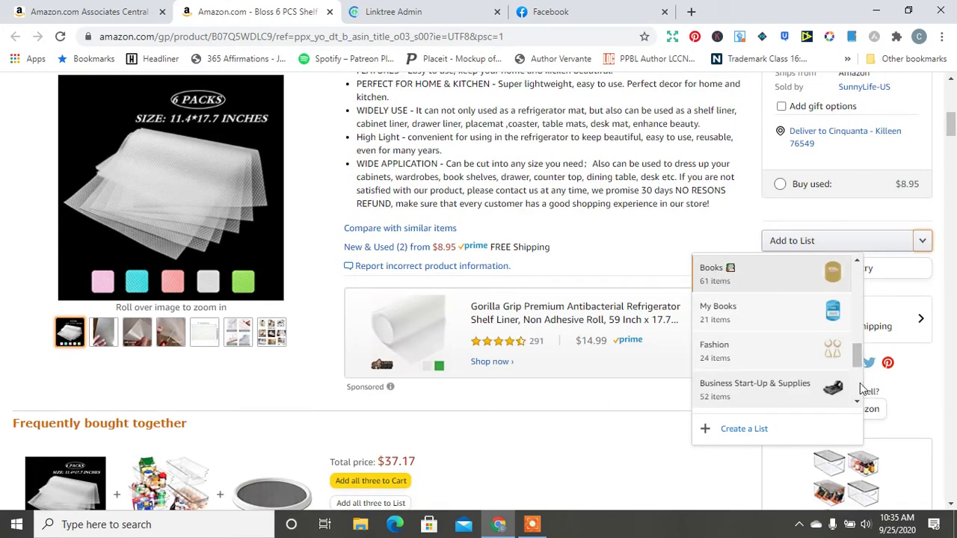
scroll(858, 372, "down", 1)
scroll(857, 363, "down", 2)
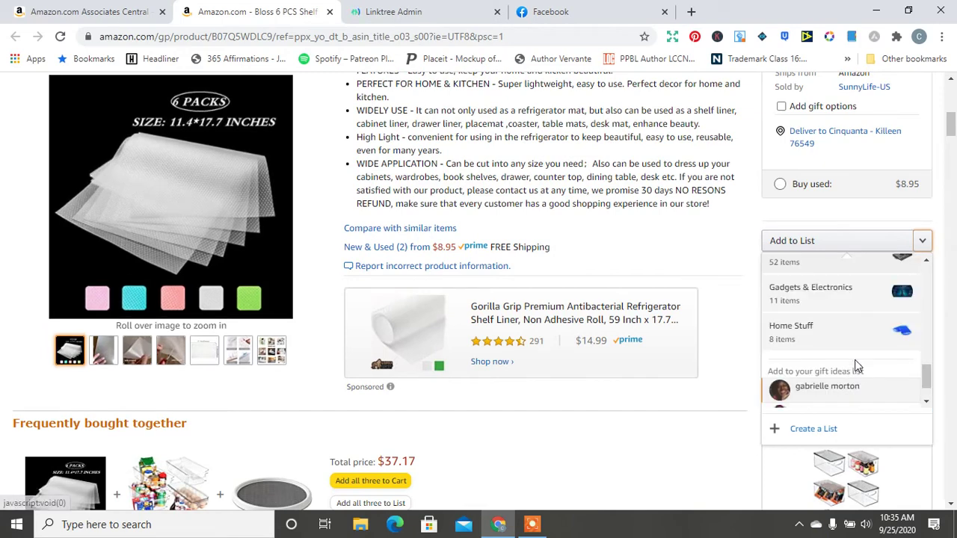
triple_click(890, 370)
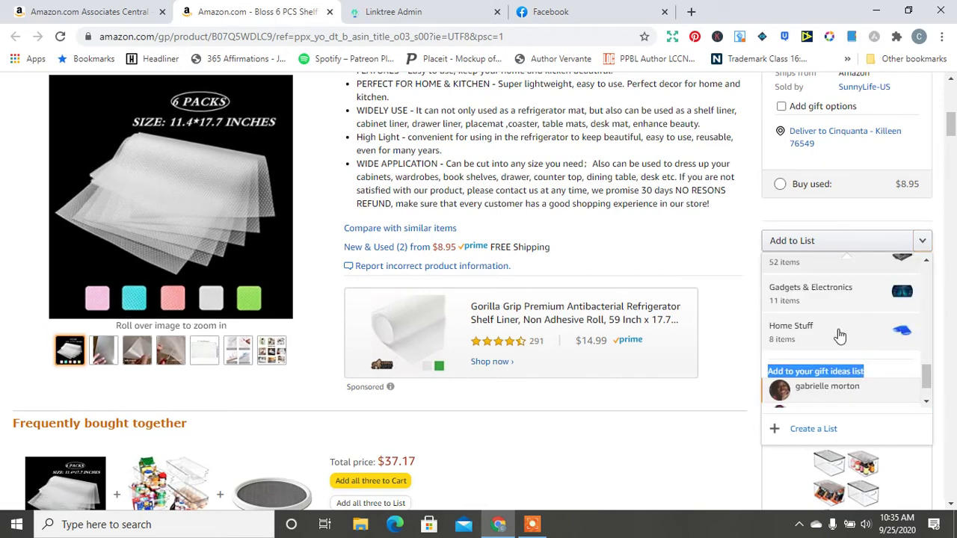
left_click(788, 336)
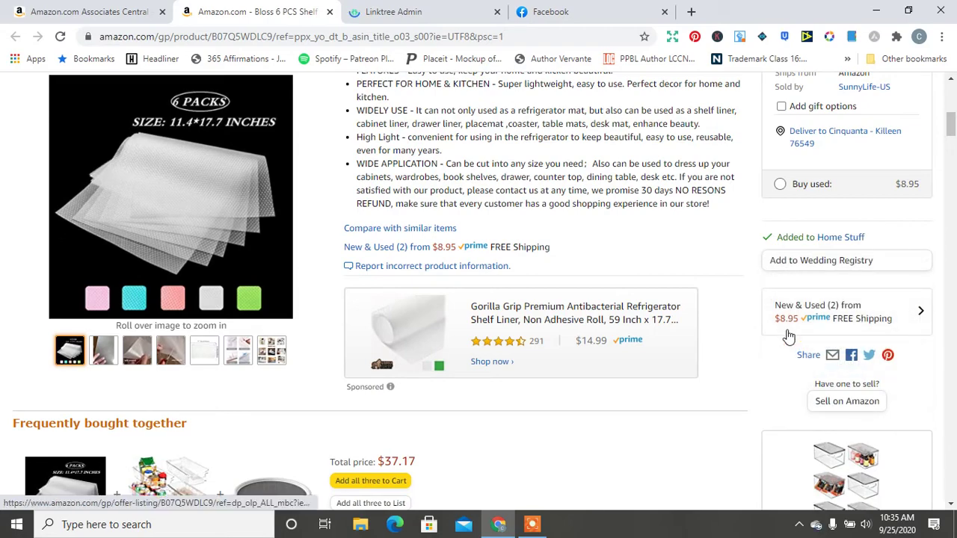
Close the Bloss shelf mats product tab, reload Facebook, and switch to the Linktree admin page.
left_click_drag(953, 119, 953, 73)
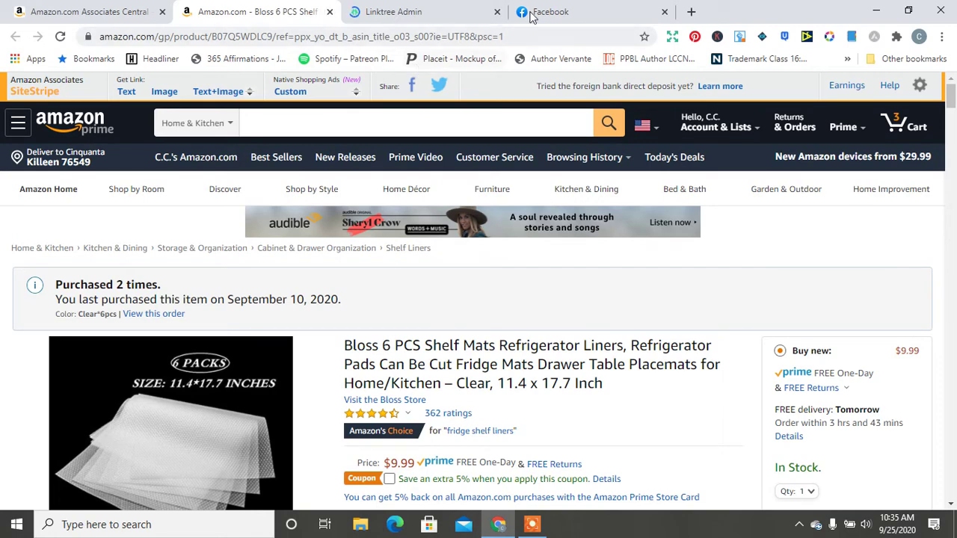
key("ctrl+w")
left_click(437, 9)
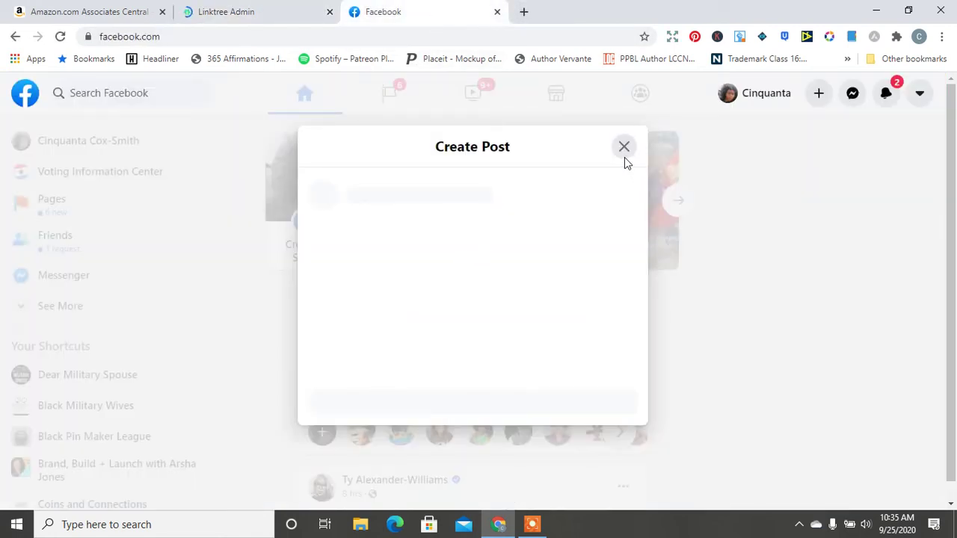
left_click(60, 36)
left_click(272, 8)
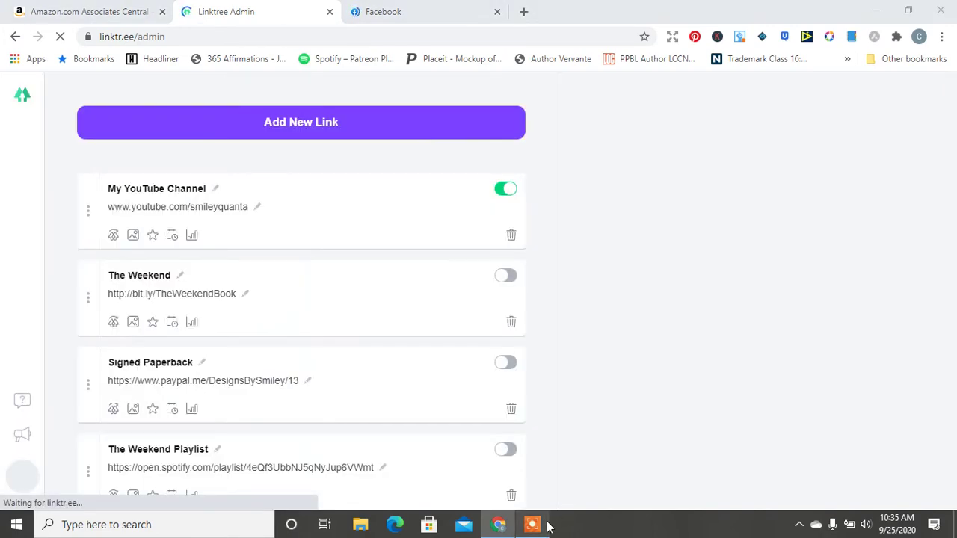
left_click(529, 526)
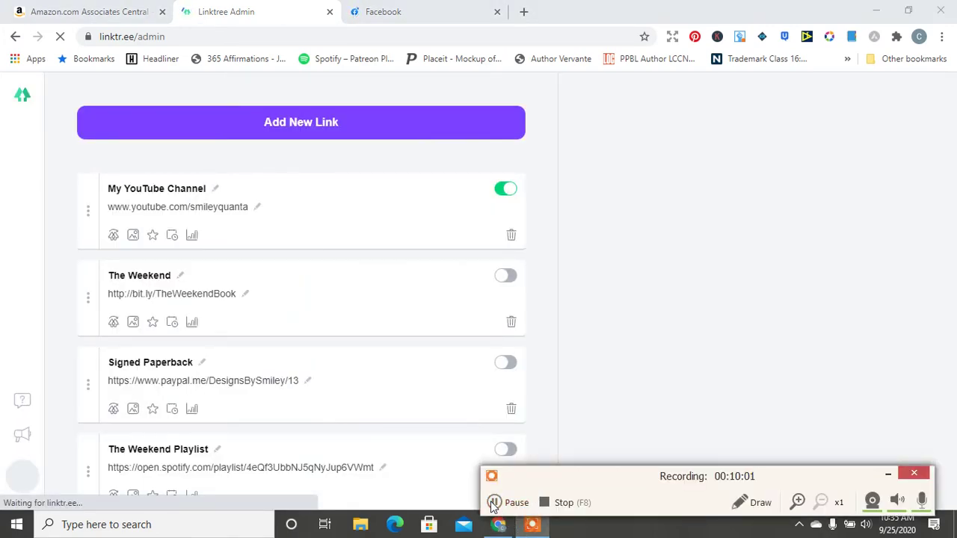
left_click(493, 505)
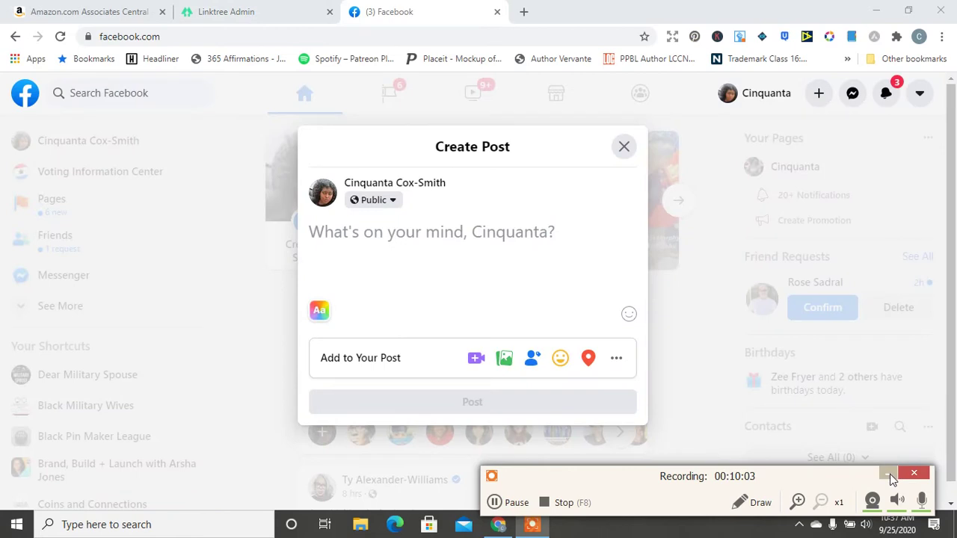
right_click(324, 234)
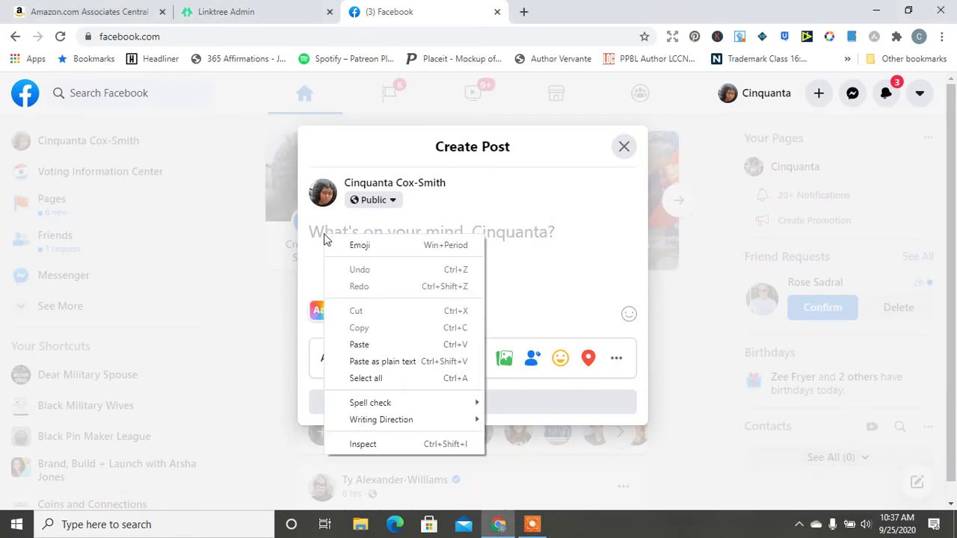
left_click(361, 350)
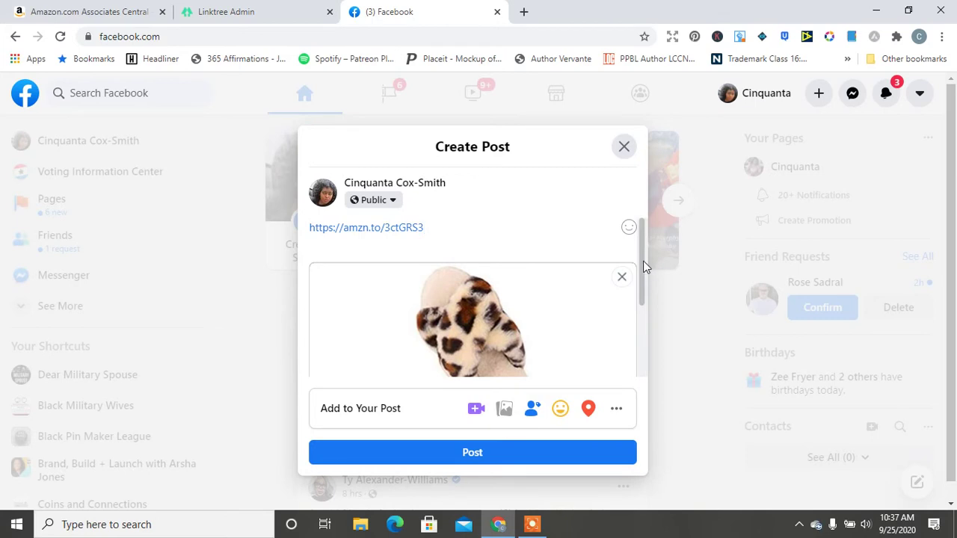
left_click_drag(643, 266, 630, 203)
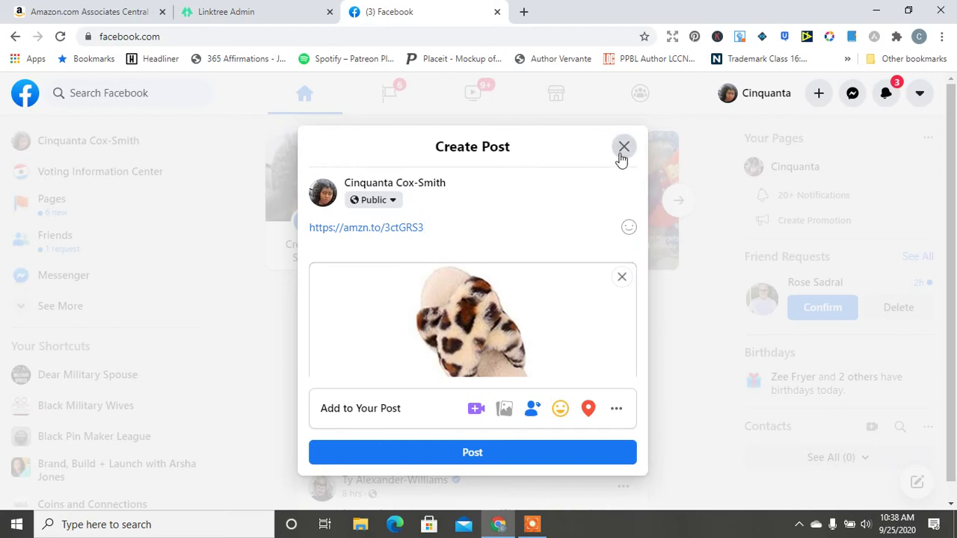
Close the Facebook post composer without publishing, start closing the Facebook tab, and choose to stay on the site.
left_click(654, 423)
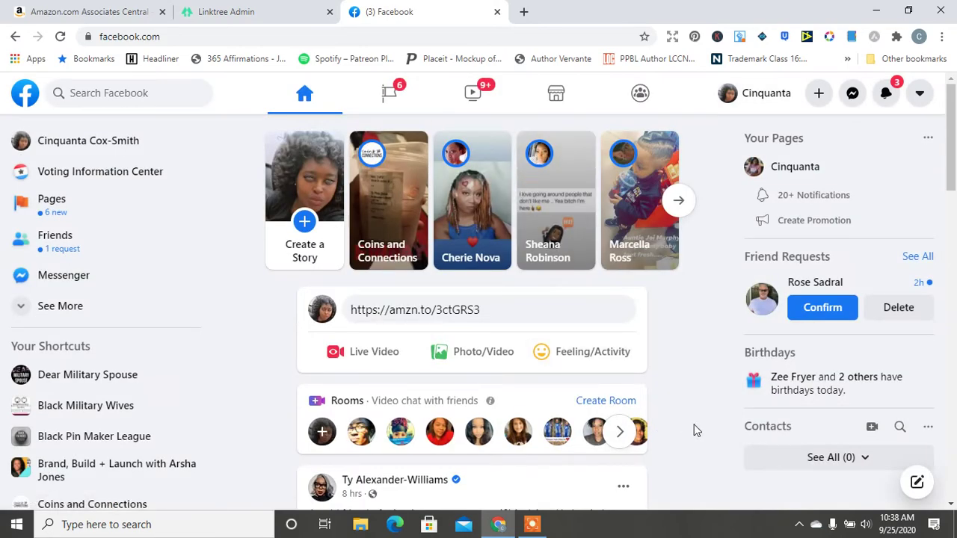
left_click(497, 12)
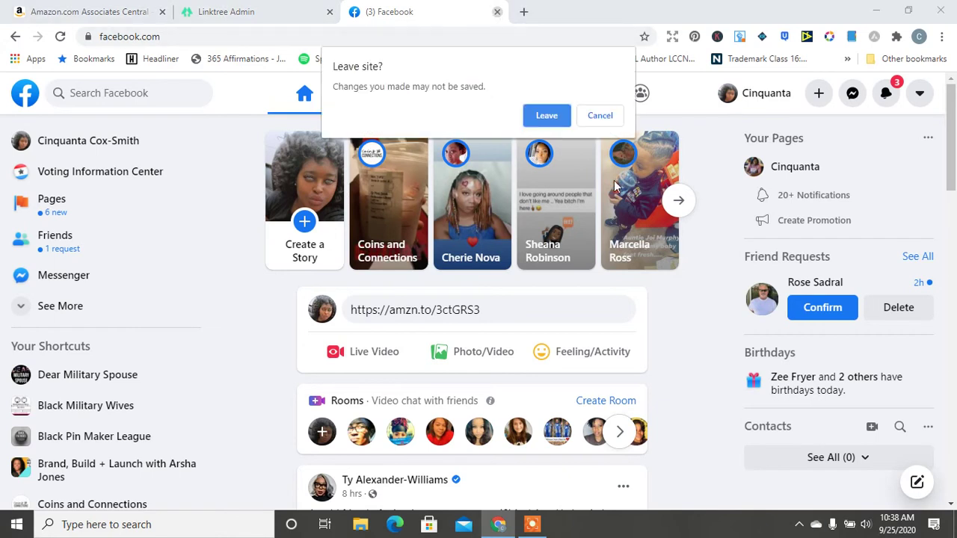
left_click(600, 118)
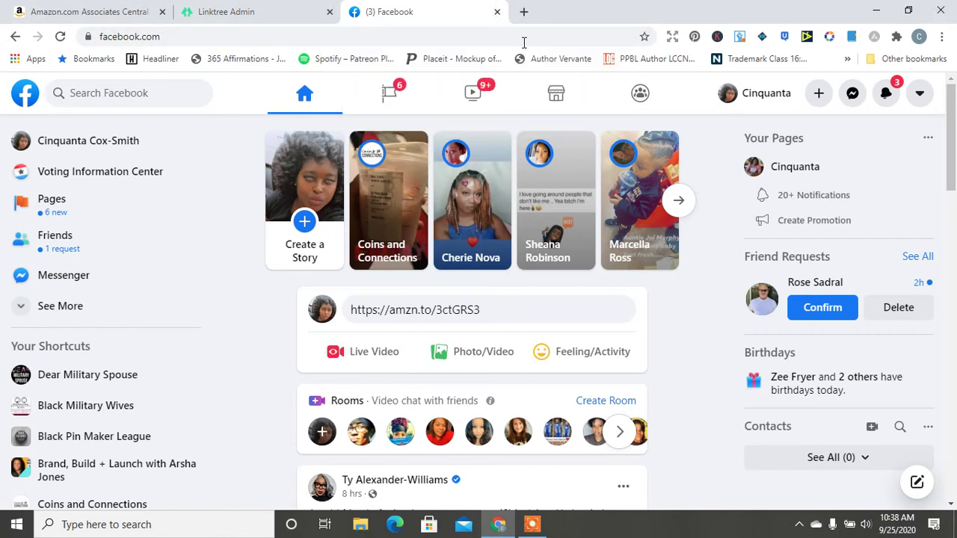
Close the Facebook tab, discarding the unsaved post, and switch to the Amazon Associates Central page.
left_click(497, 12)
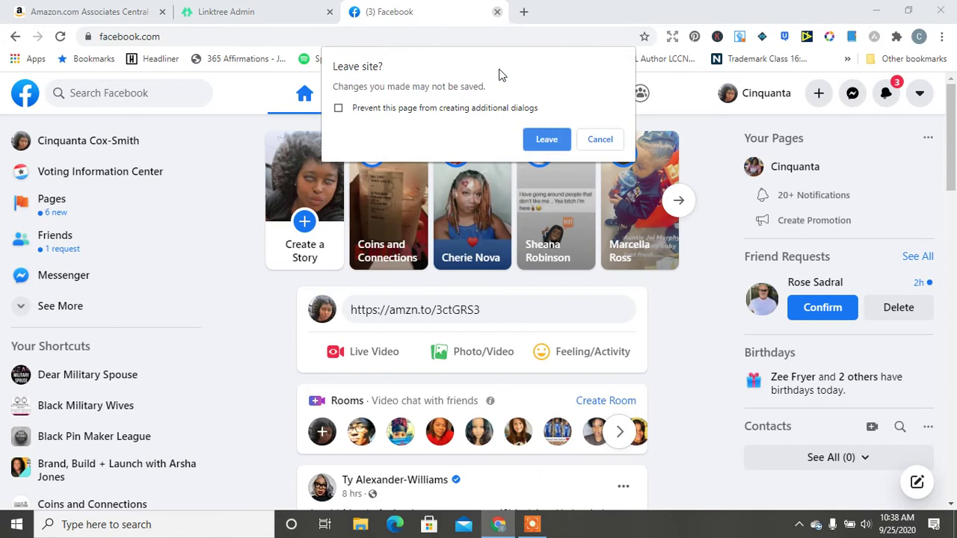
left_click(546, 140)
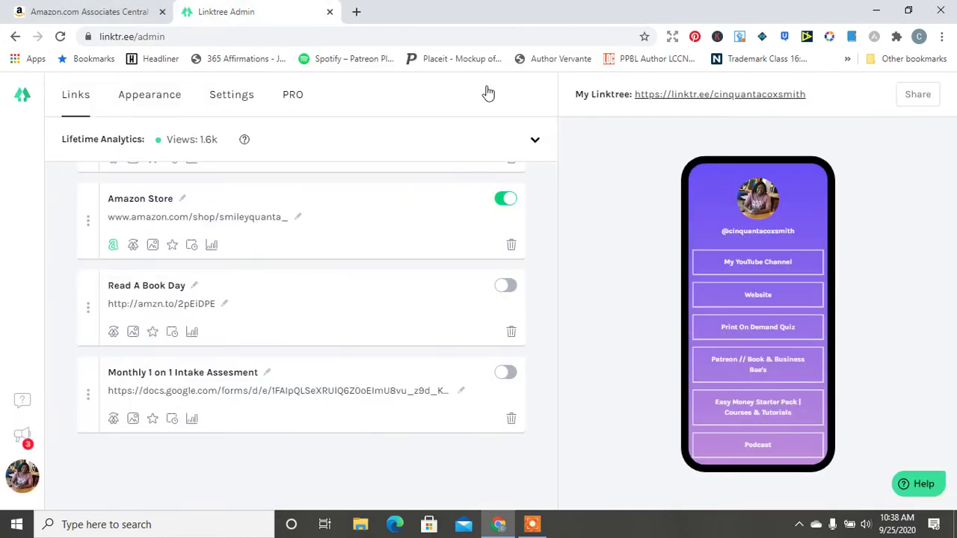
left_click(82, 11)
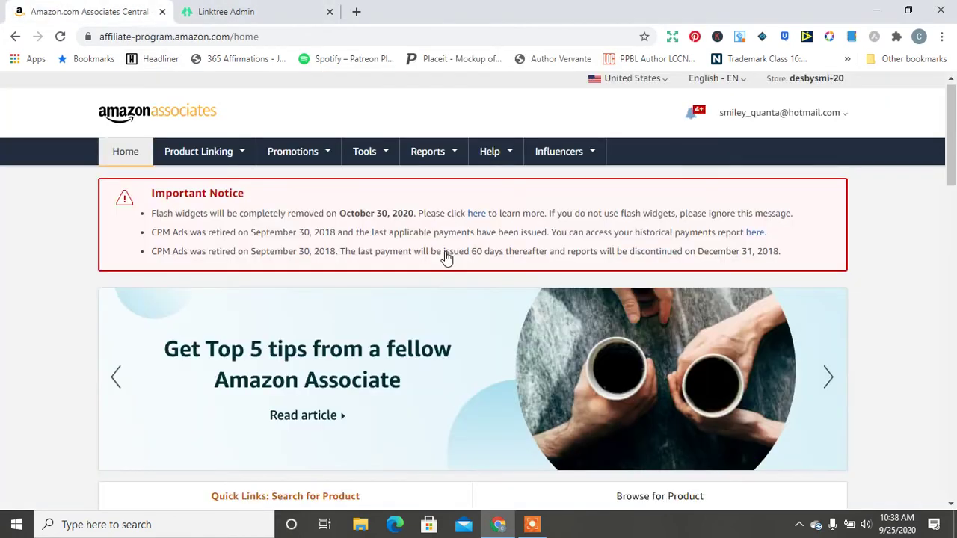
Open the account's payment history and review its advertising fee and payment entries back to the oldest one.
left_click(837, 120)
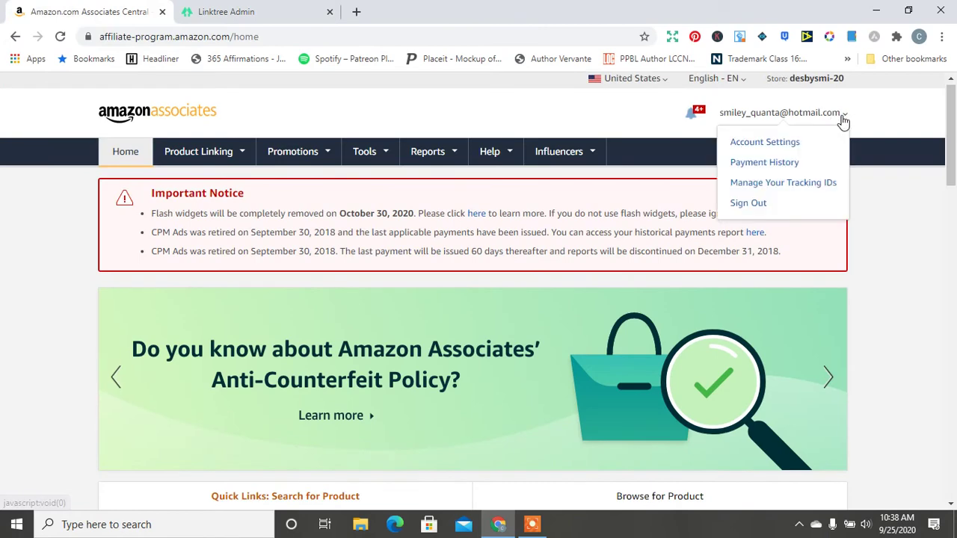
left_click(777, 164)
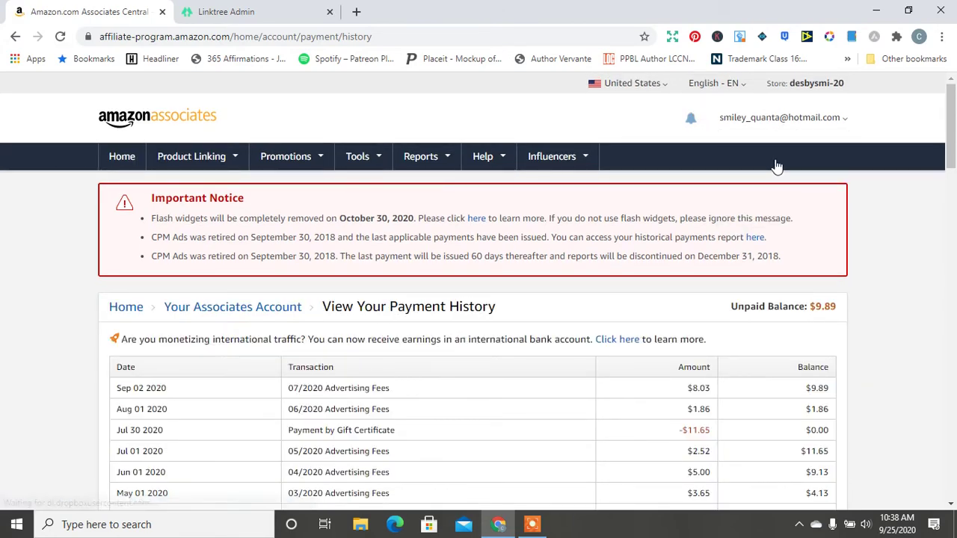
left_click_drag(778, 166, 636, 333)
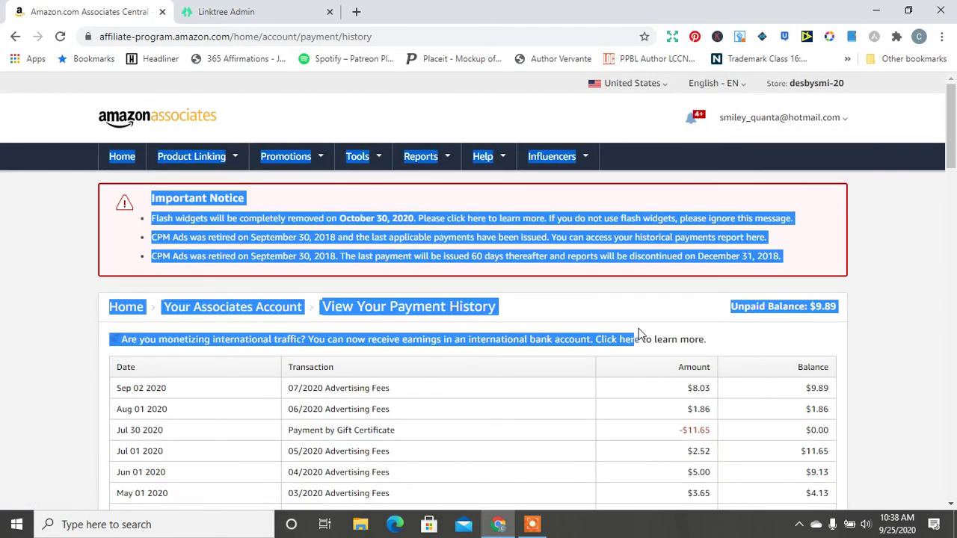
left_click(882, 224)
left_click_drag(955, 172, 950, 442)
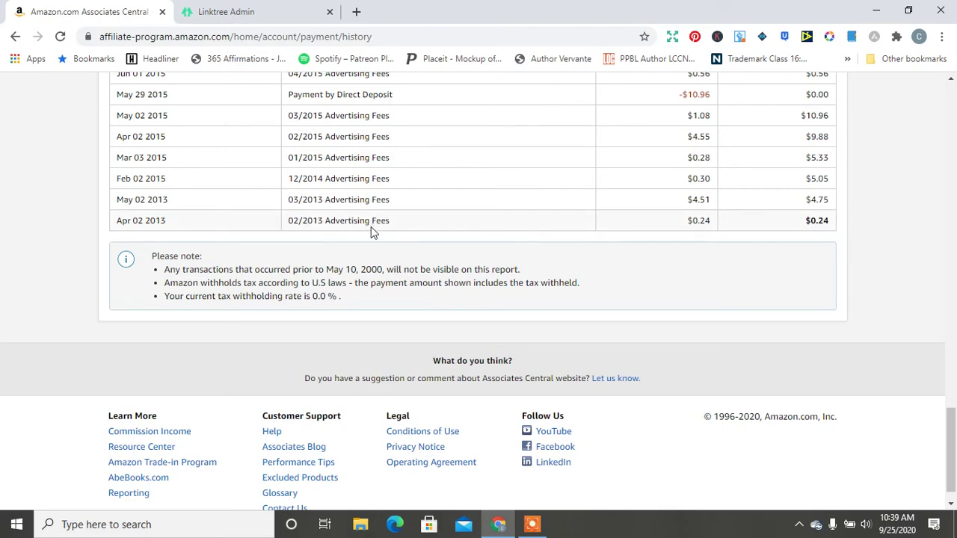
left_click_drag(953, 444, 953, 314)
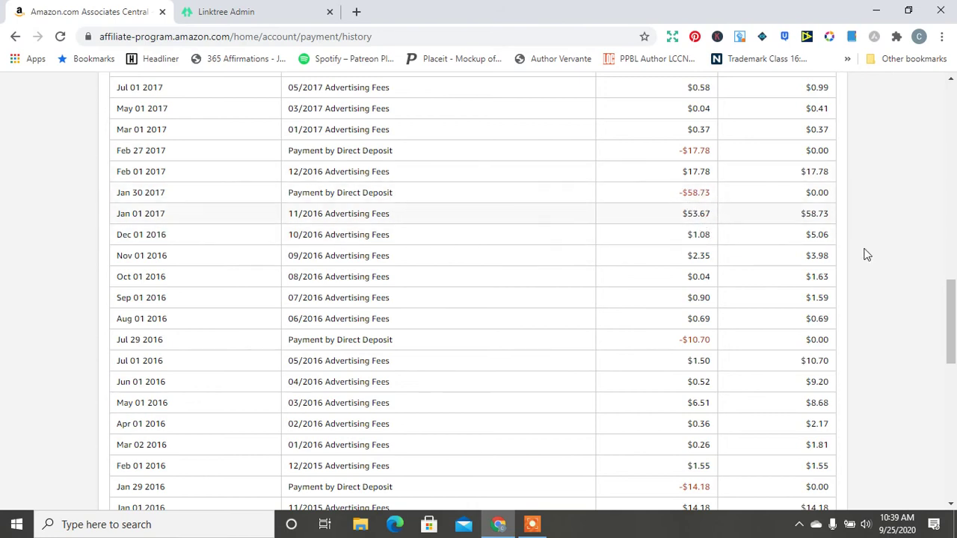
left_click_drag(952, 334, 952, 293)
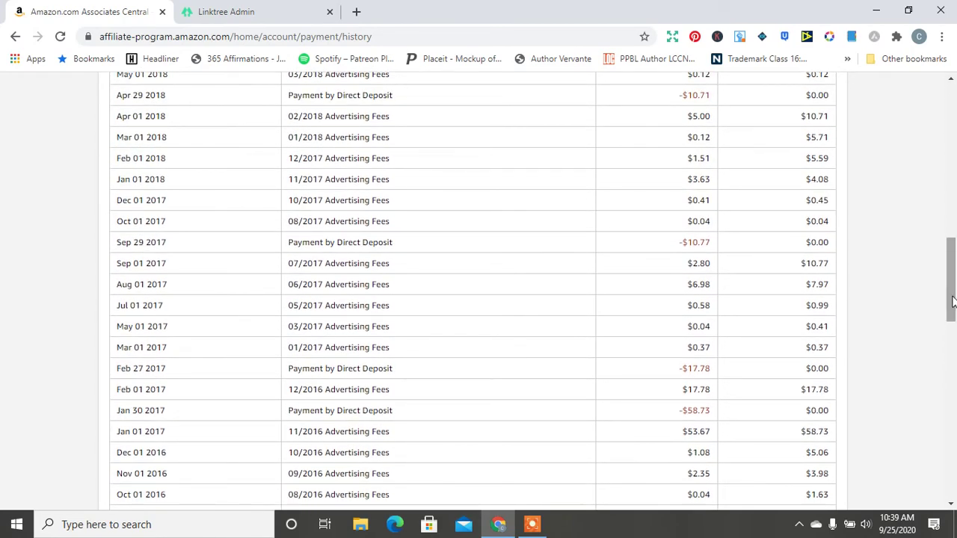
left_click_drag(952, 293, 954, 185)
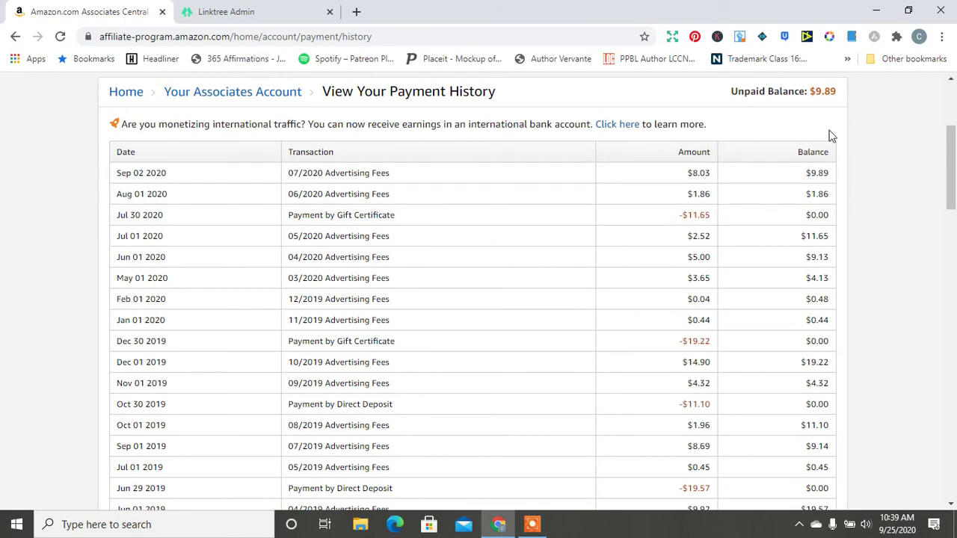
scroll(954, 205, "up", 3)
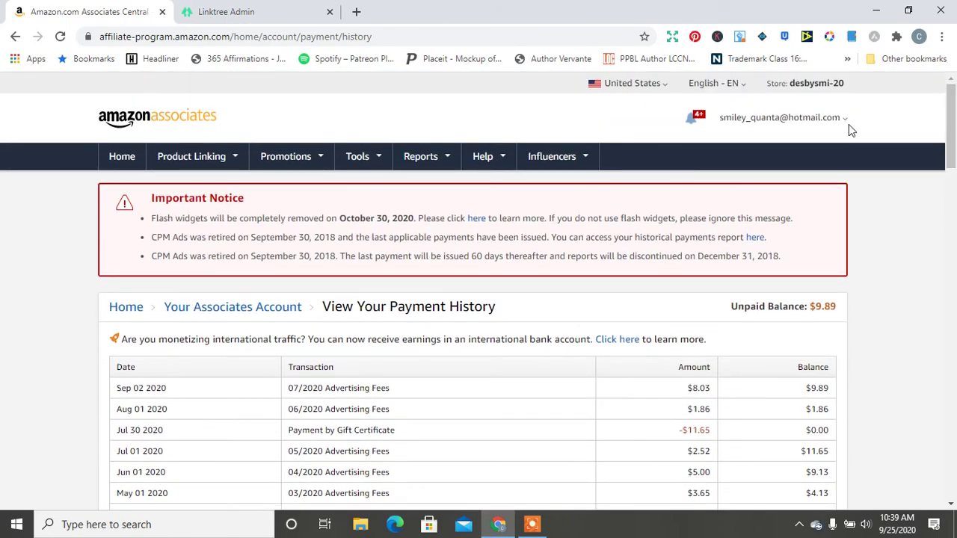
Return to the Associates home page and open the full report from this month's summary.
left_click(847, 122)
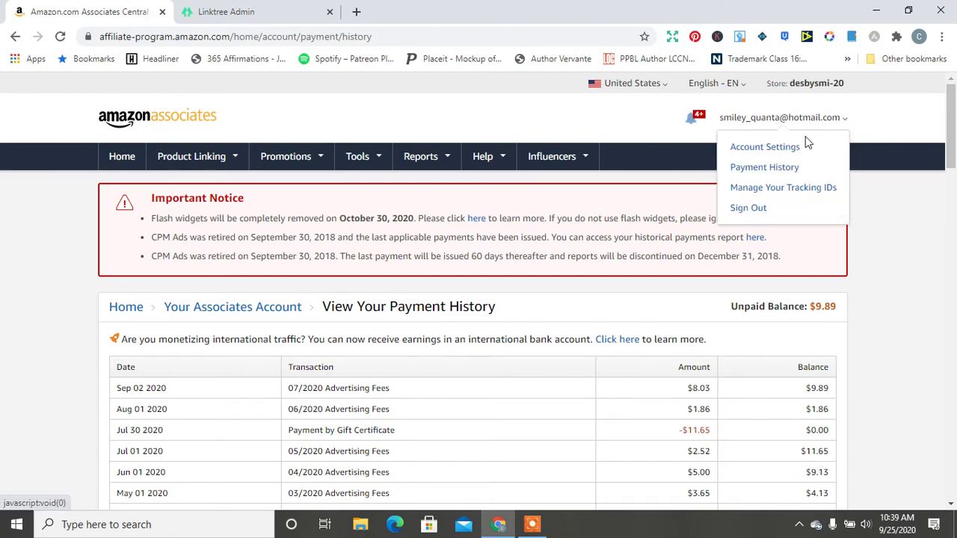
left_click(120, 159)
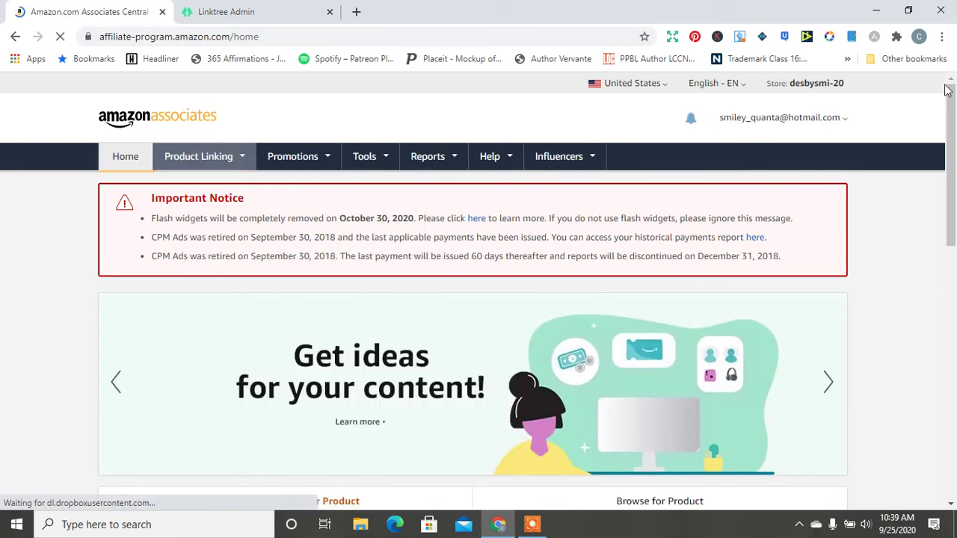
left_click_drag(950, 112, 955, 279)
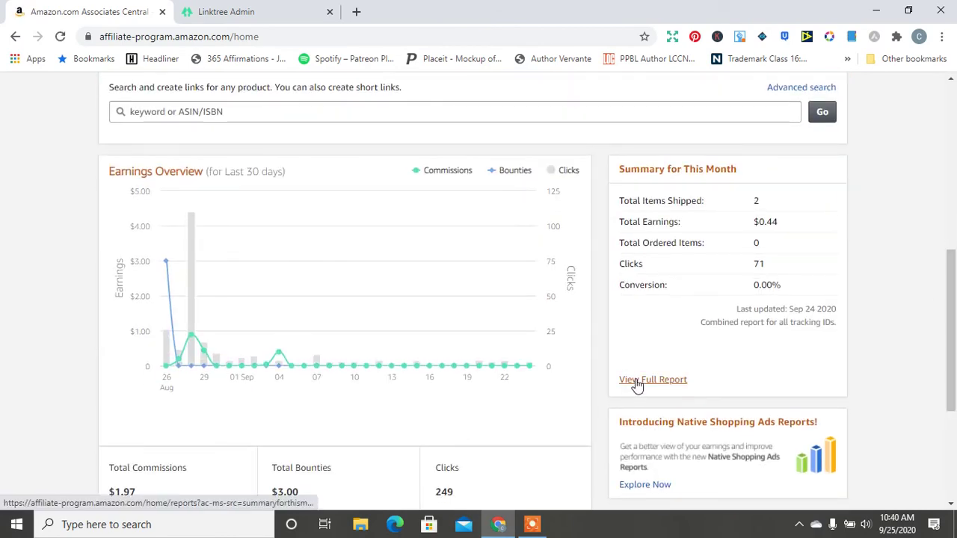
left_click(636, 381)
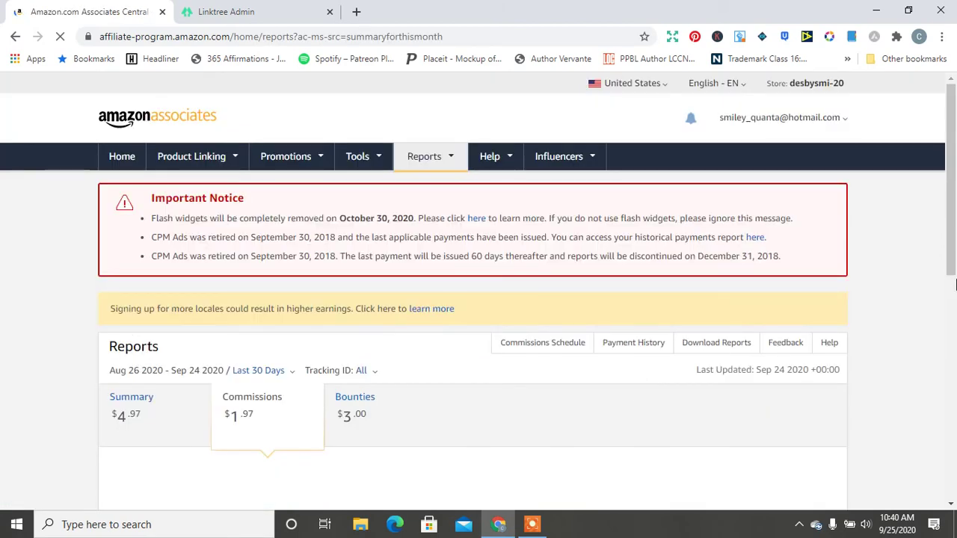
View the report's Summary section and examine the commissions, bounties and total earnings for the last 30 days.
left_click_drag(951, 160, 934, 225)
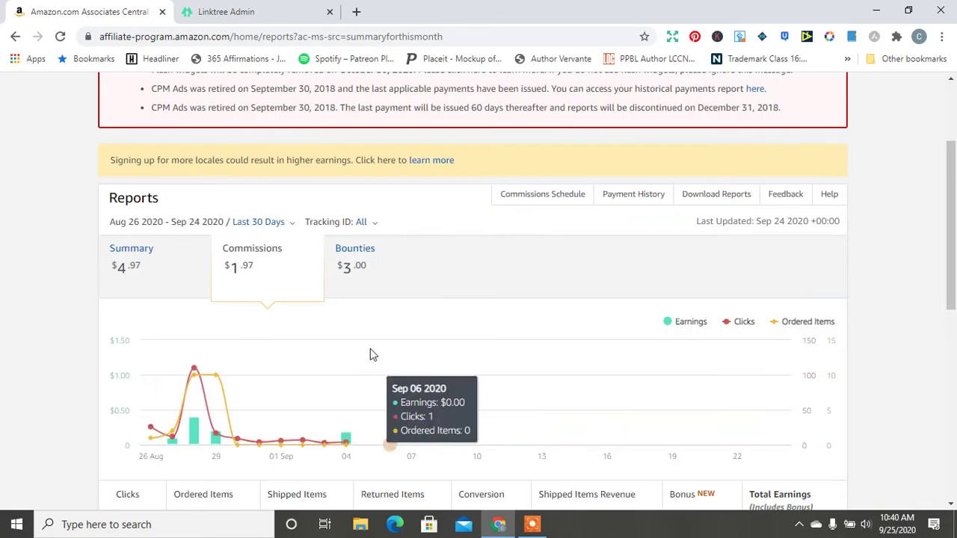
left_click(169, 287)
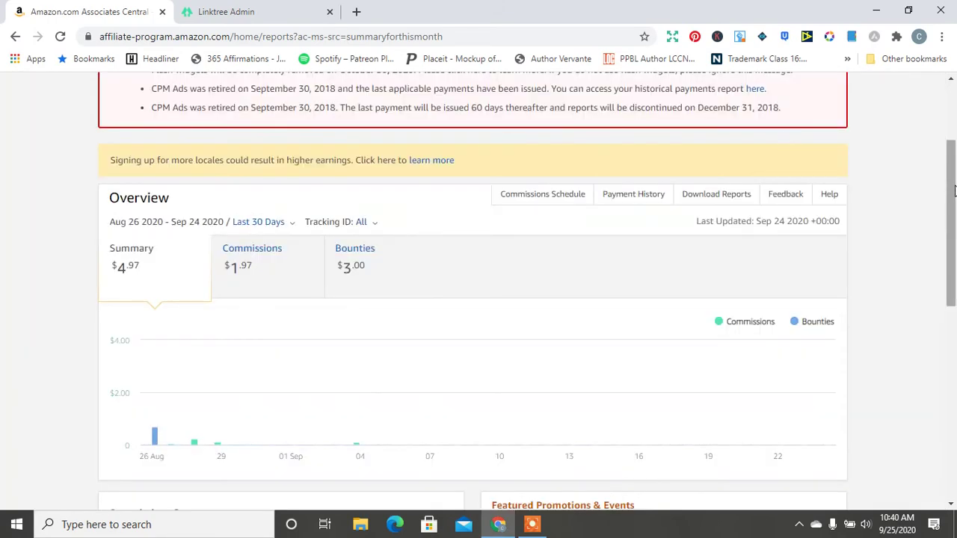
left_click_drag(951, 203, 954, 362)
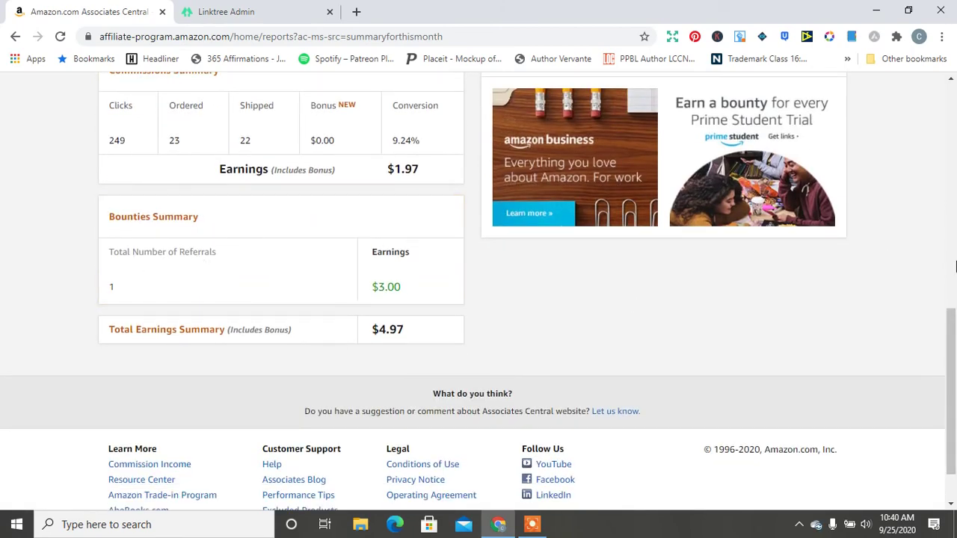
left_click_drag(953, 329, 954, 321)
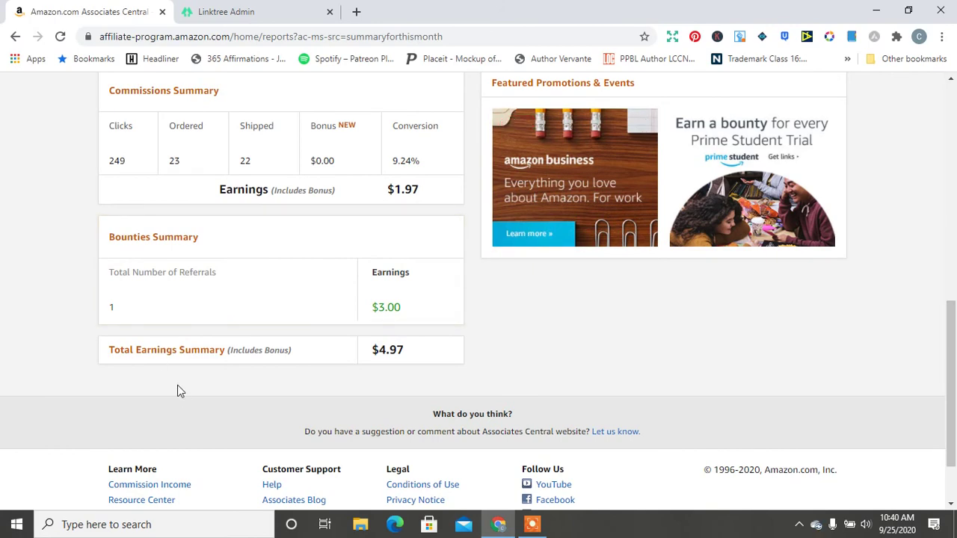
left_click_drag(954, 370, 954, 228)
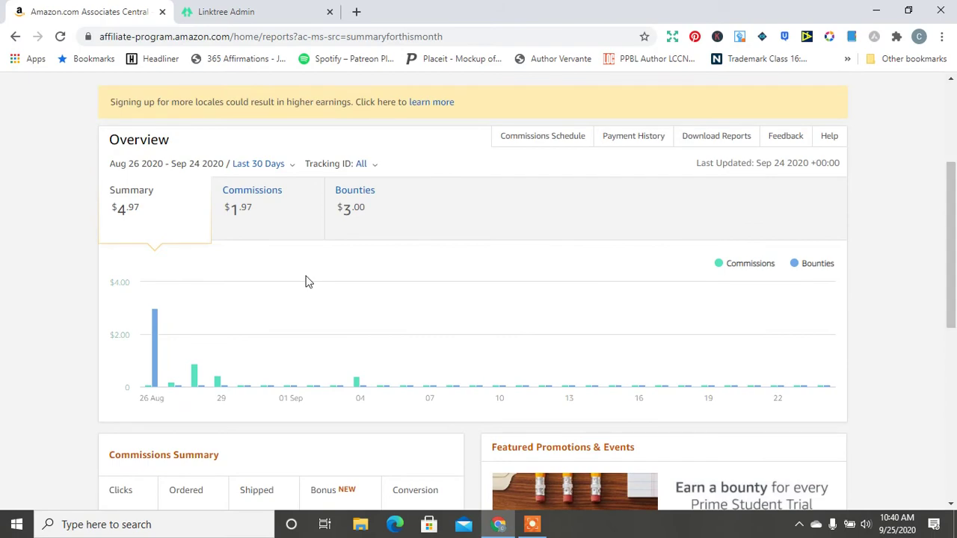
View the Commissions report and look through its list of ordered items and the notes below it.
left_click(292, 202)
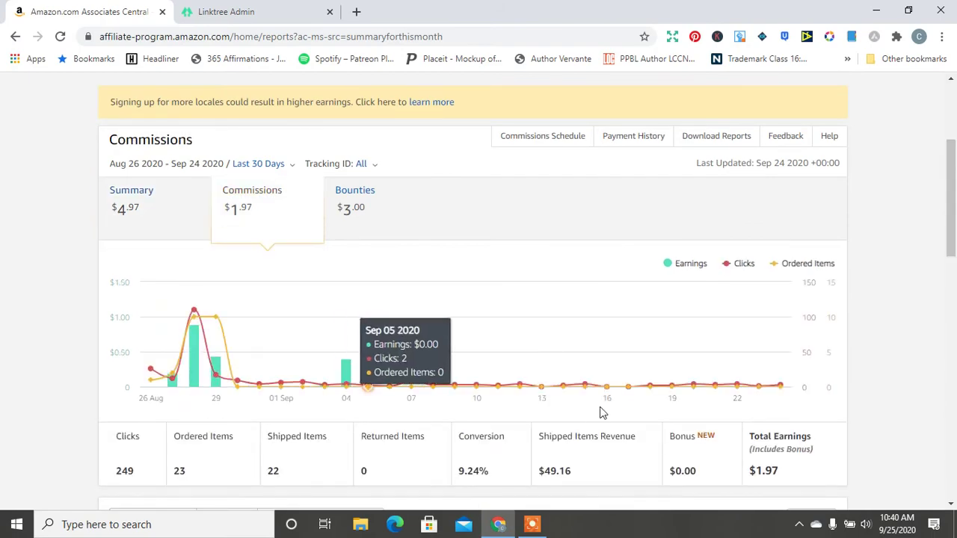
left_click_drag(954, 225, 954, 346)
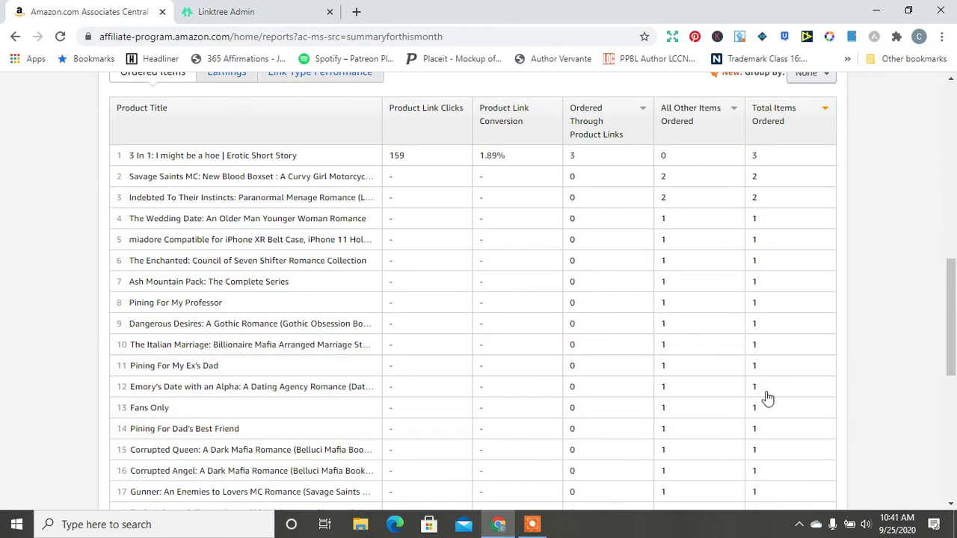
left_click_drag(953, 299, 954, 360)
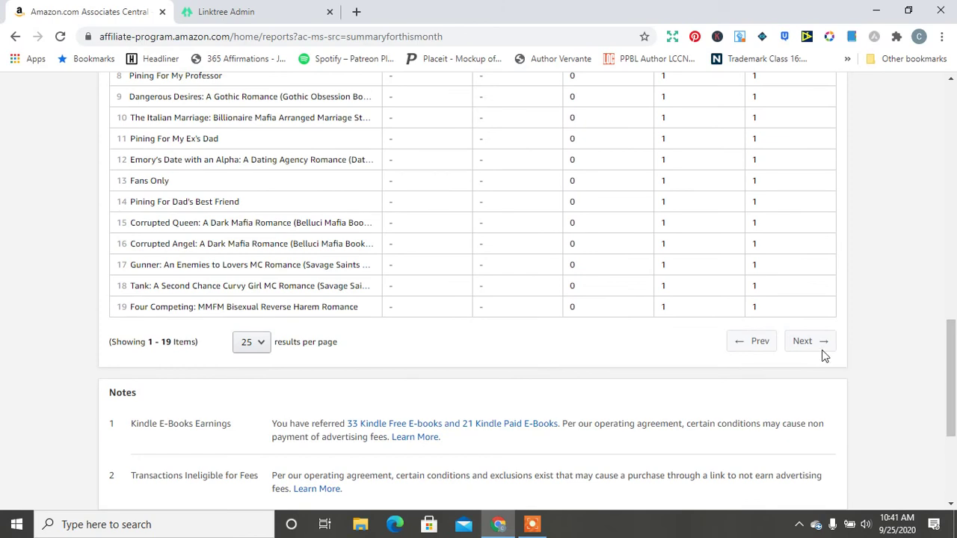
scroll(469, 385, "down", 2)
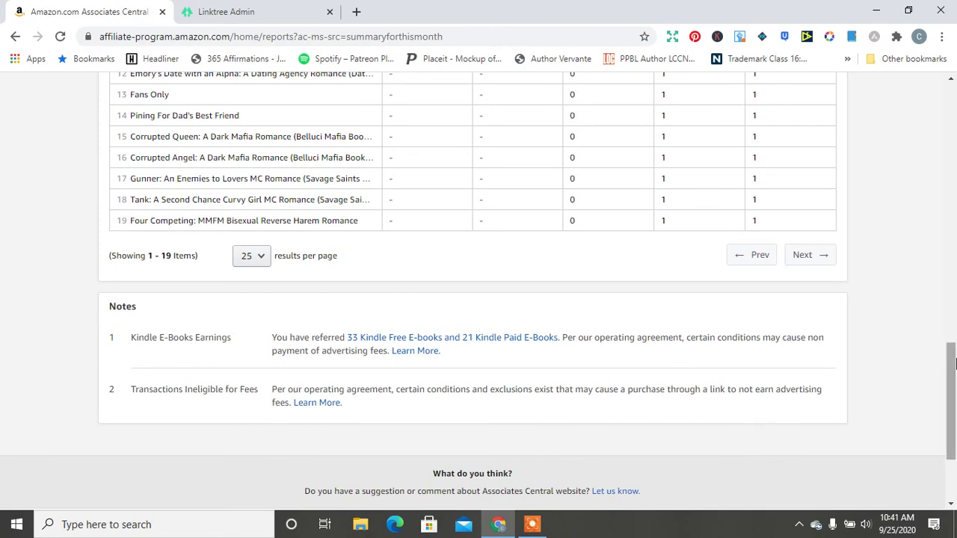
left_click_drag(949, 381, 950, 239)
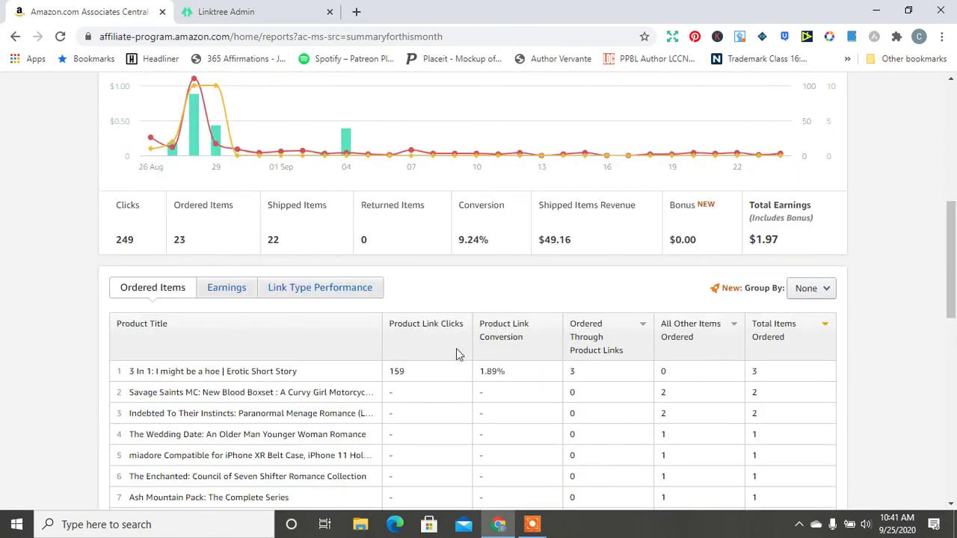
Show the earnings per product in the Commissions report and review the revenue and advertising fees.
left_click(221, 300)
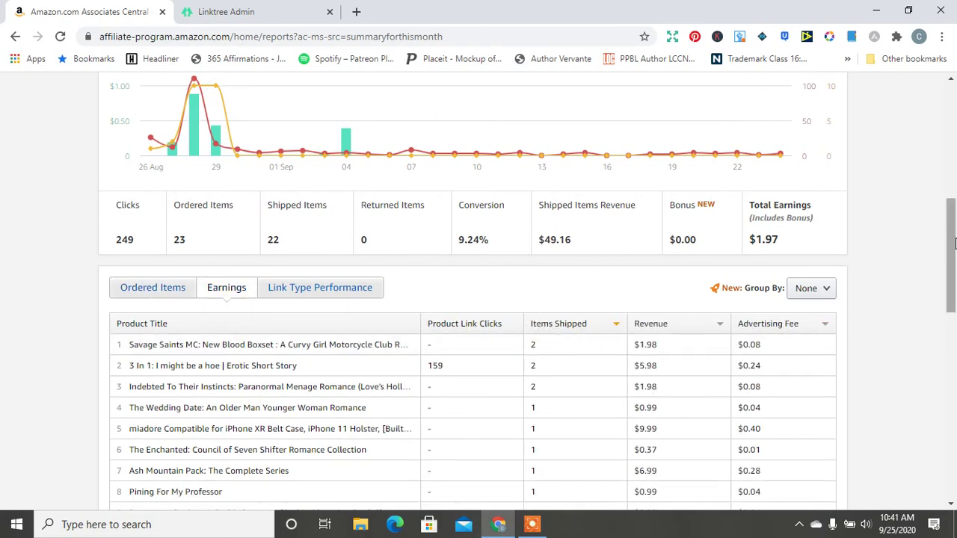
left_click_drag(954, 250, 948, 279)
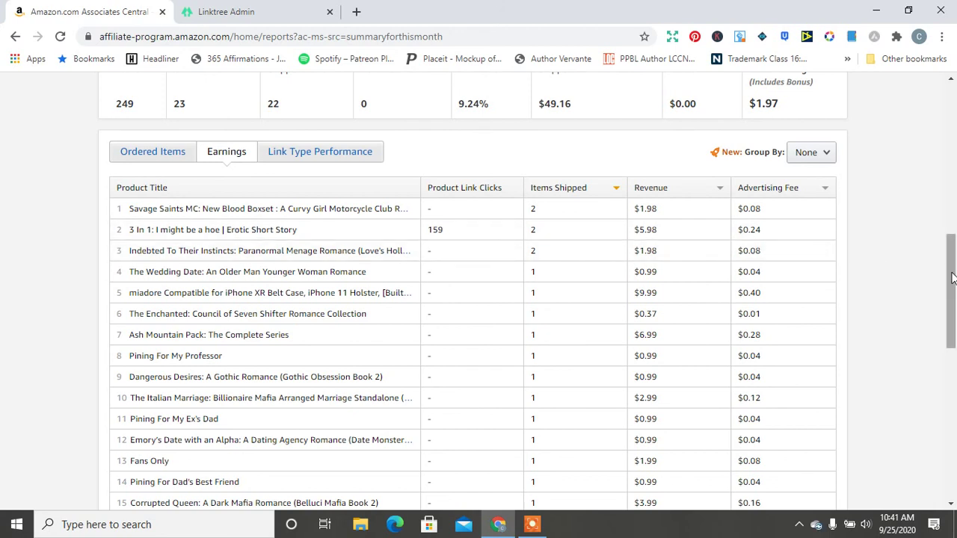
left_click_drag(952, 277, 952, 334)
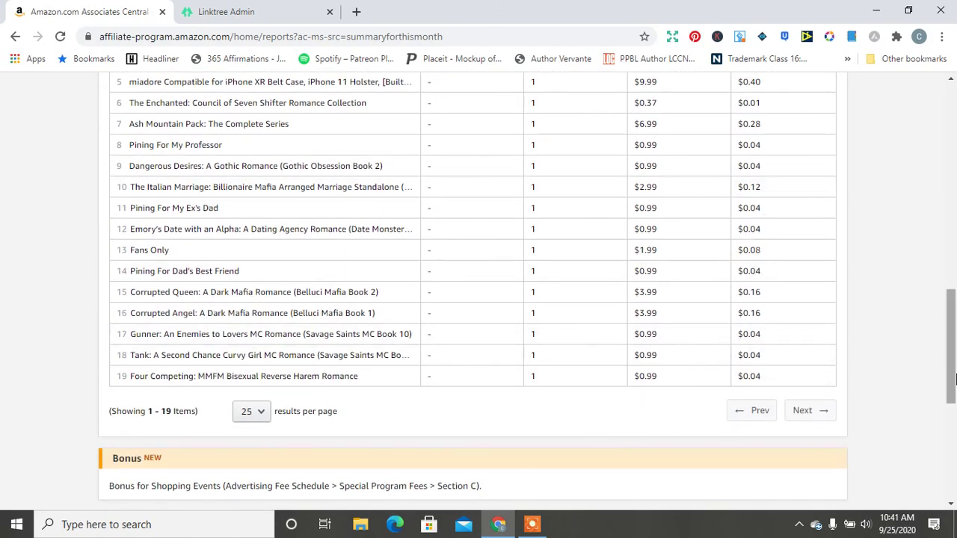
left_click_drag(954, 379, 950, 259)
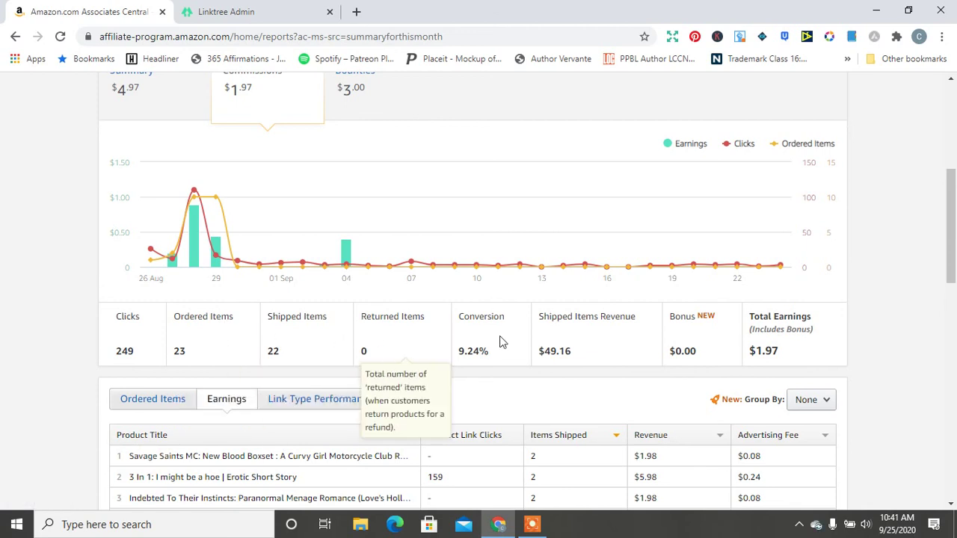
View the Bounties report and examine its referral chart and bounty table.
left_click_drag(953, 246, 953, 183)
left_click(356, 308)
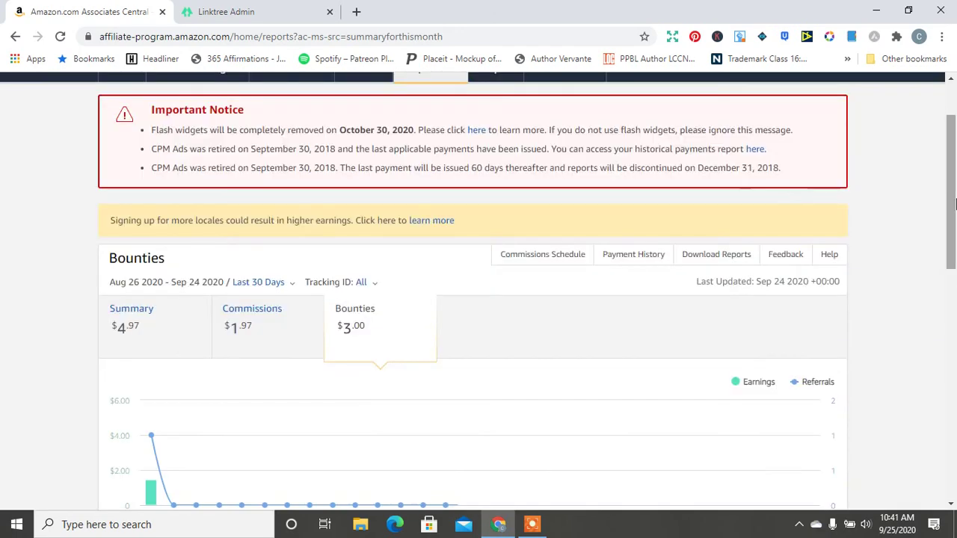
left_click_drag(955, 203, 955, 304)
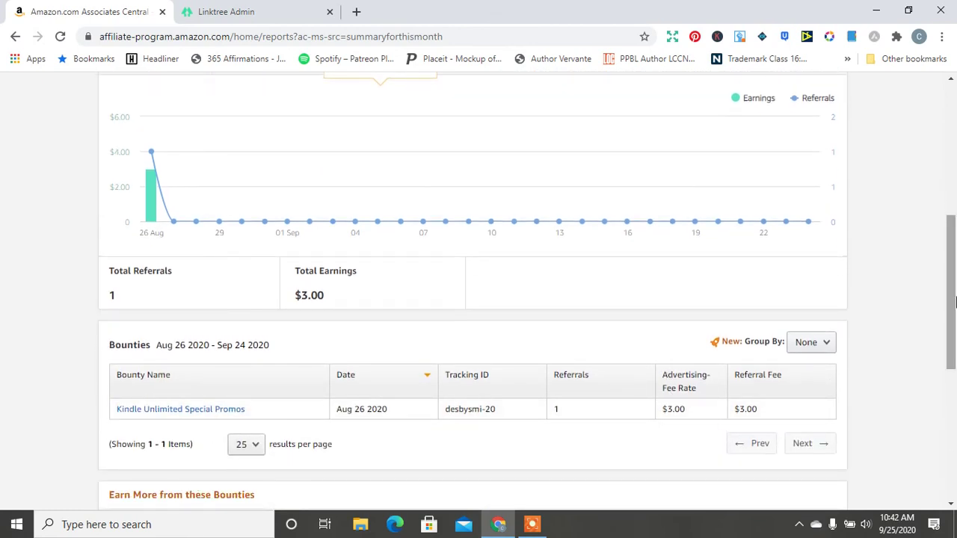
left_click_drag(955, 310, 955, 175)
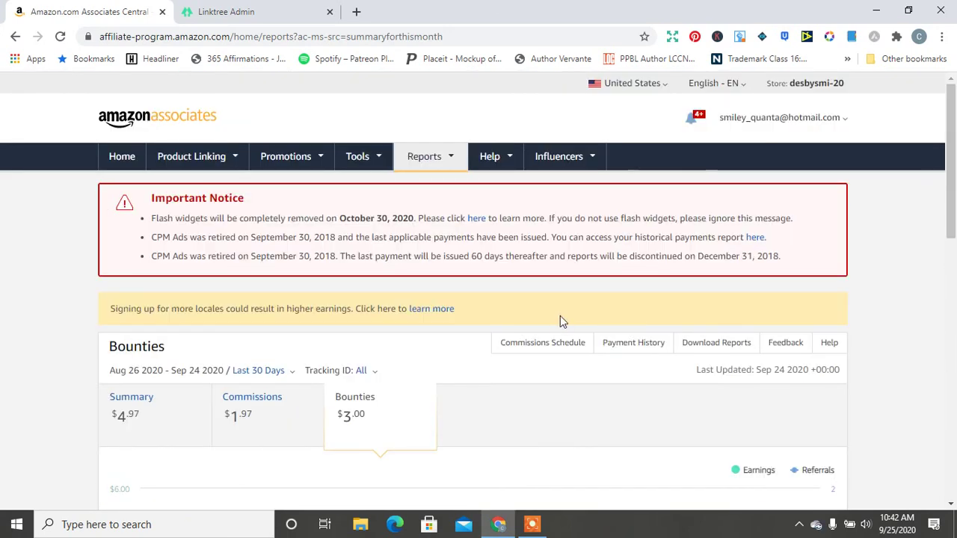
left_click(282, 7)
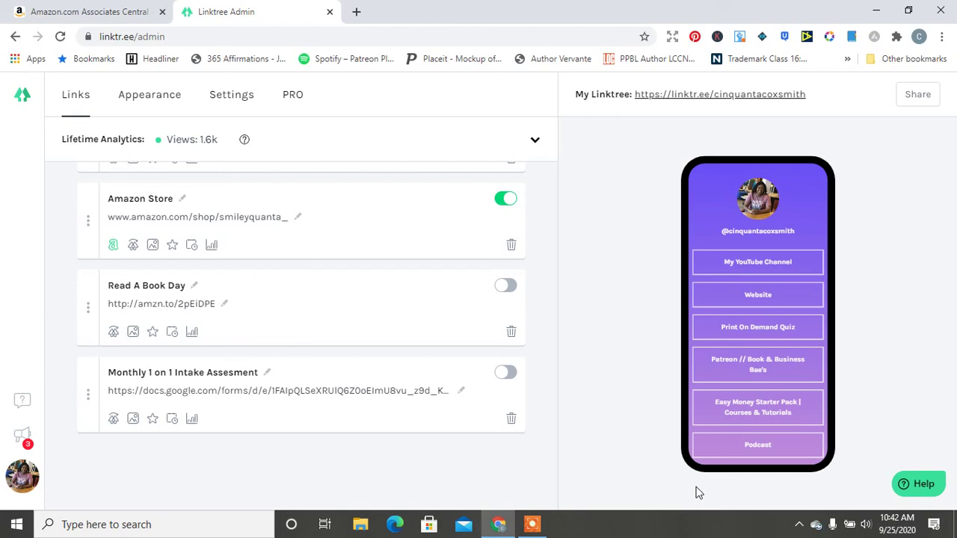
left_click(125, 9)
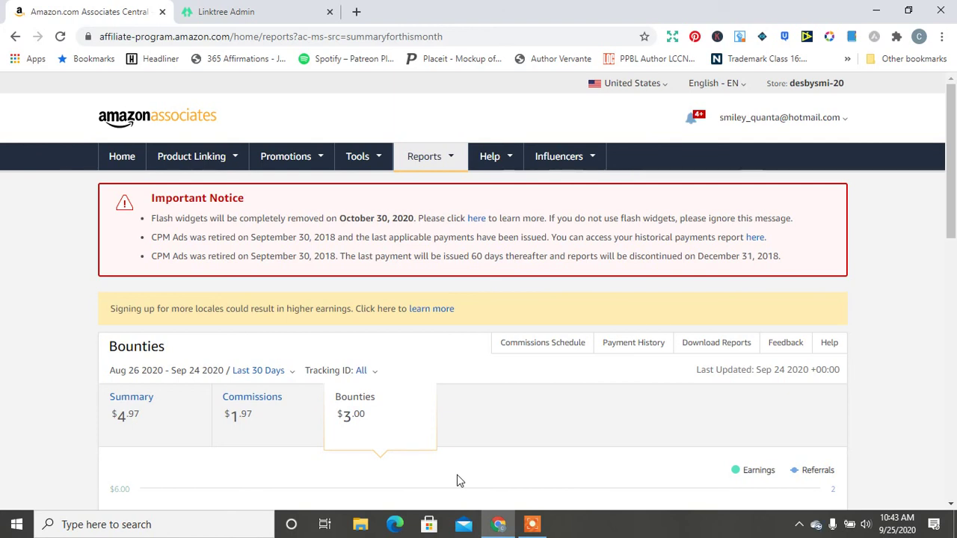
left_click(532, 524)
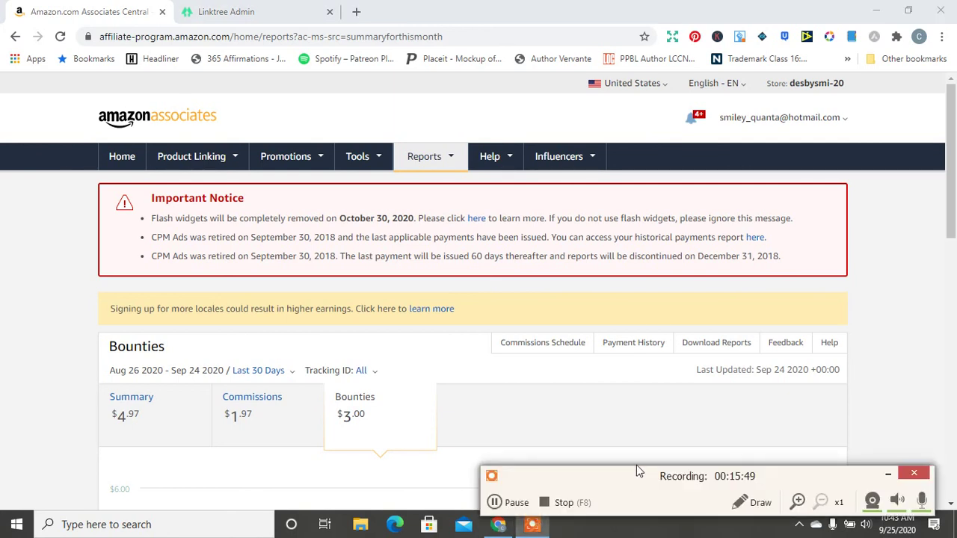